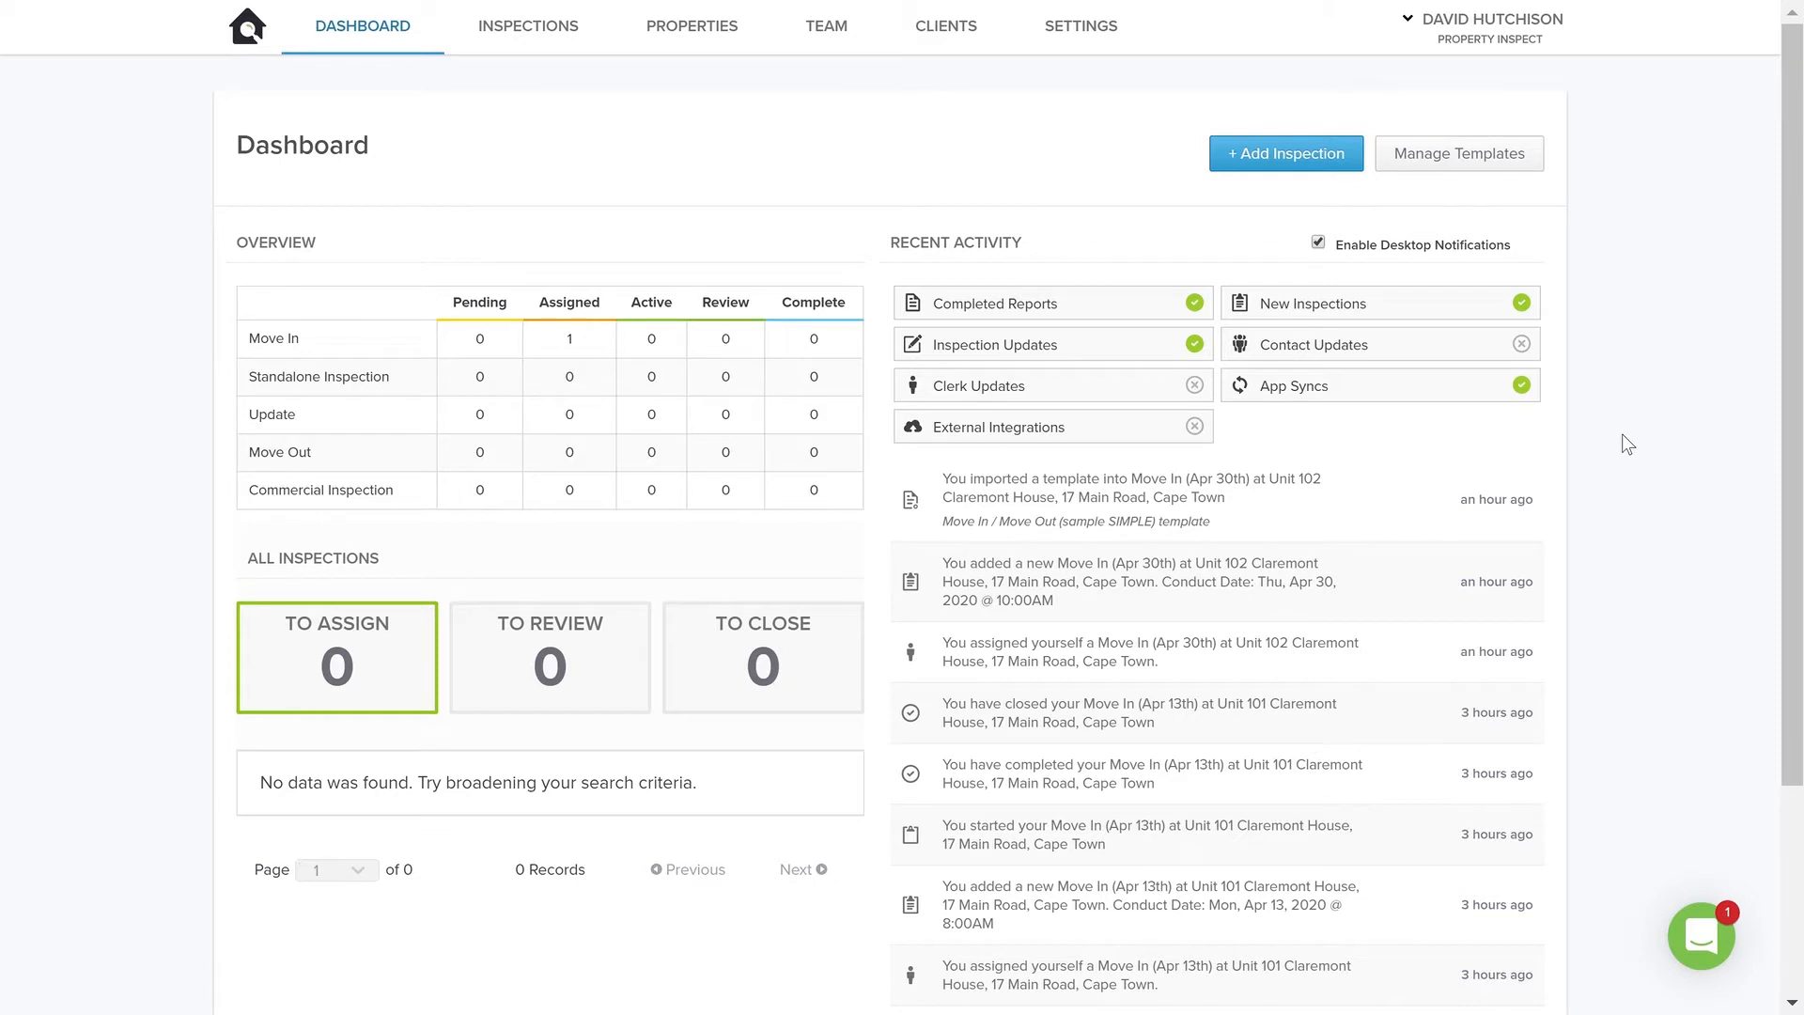
# Start a new client record and enter the client's full name
pyautogui.click(949, 29)
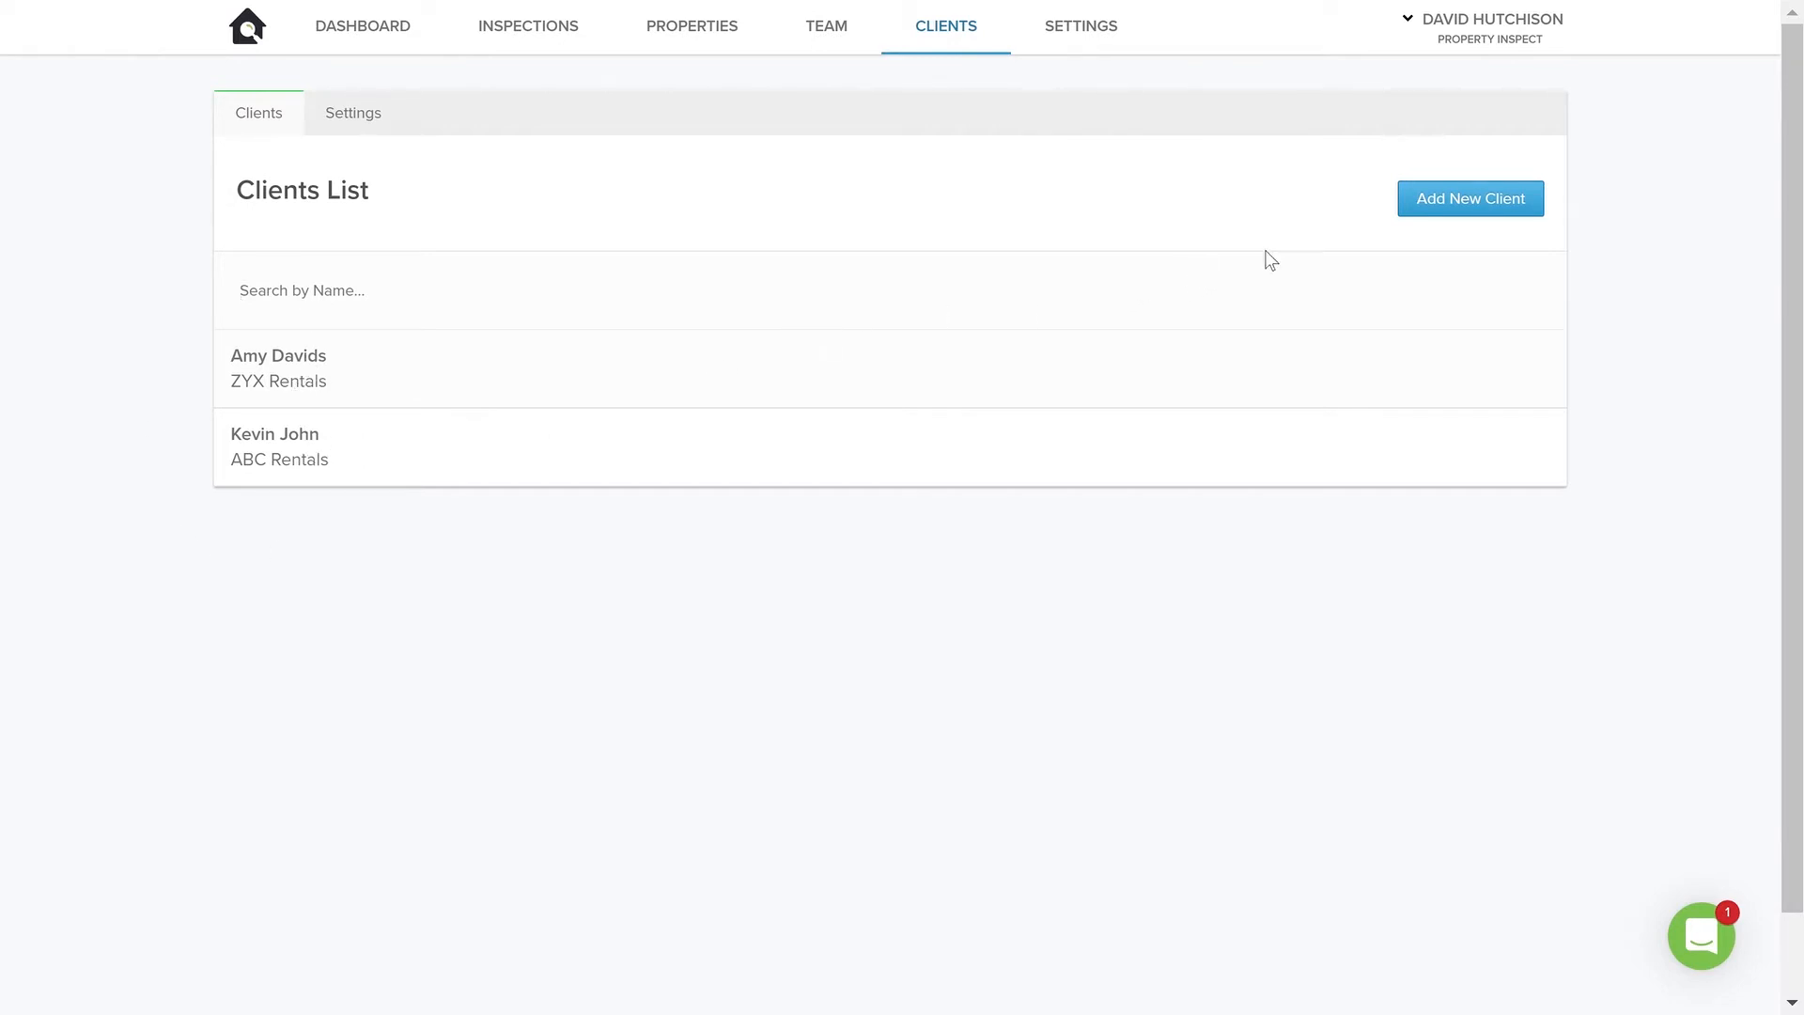
pyautogui.click(1417, 201)
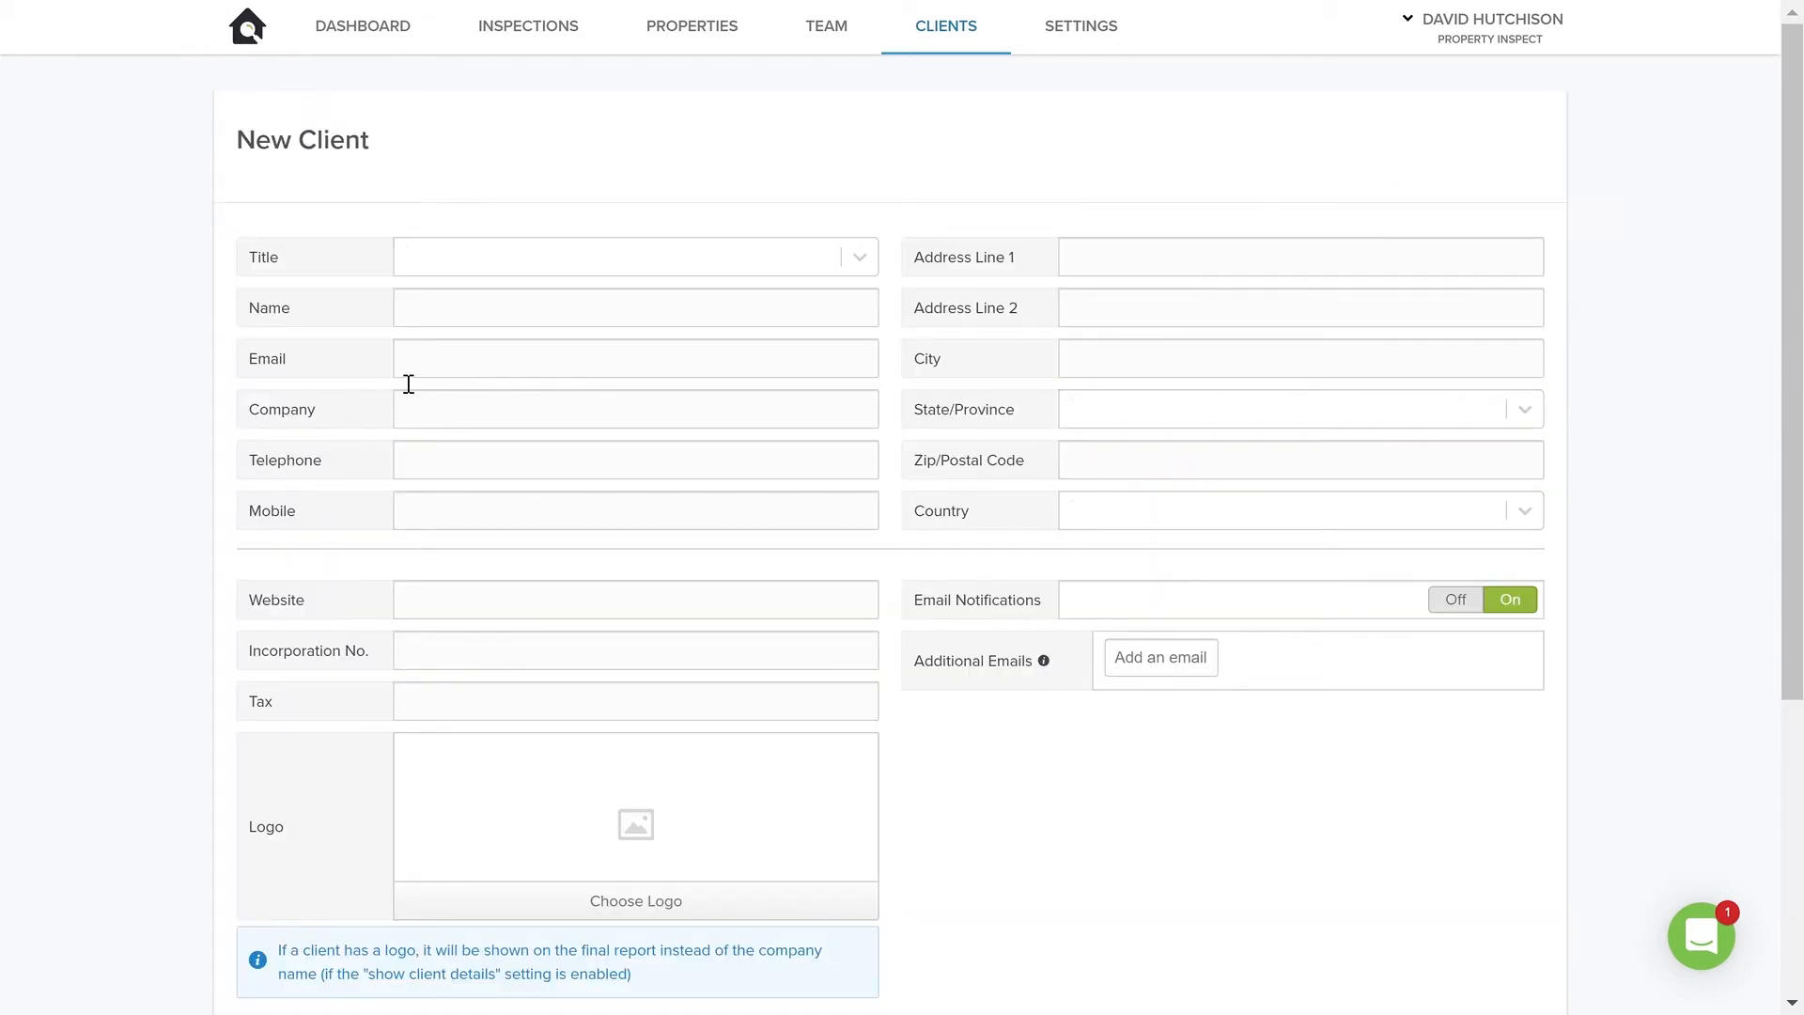
pyautogui.click(515, 325)
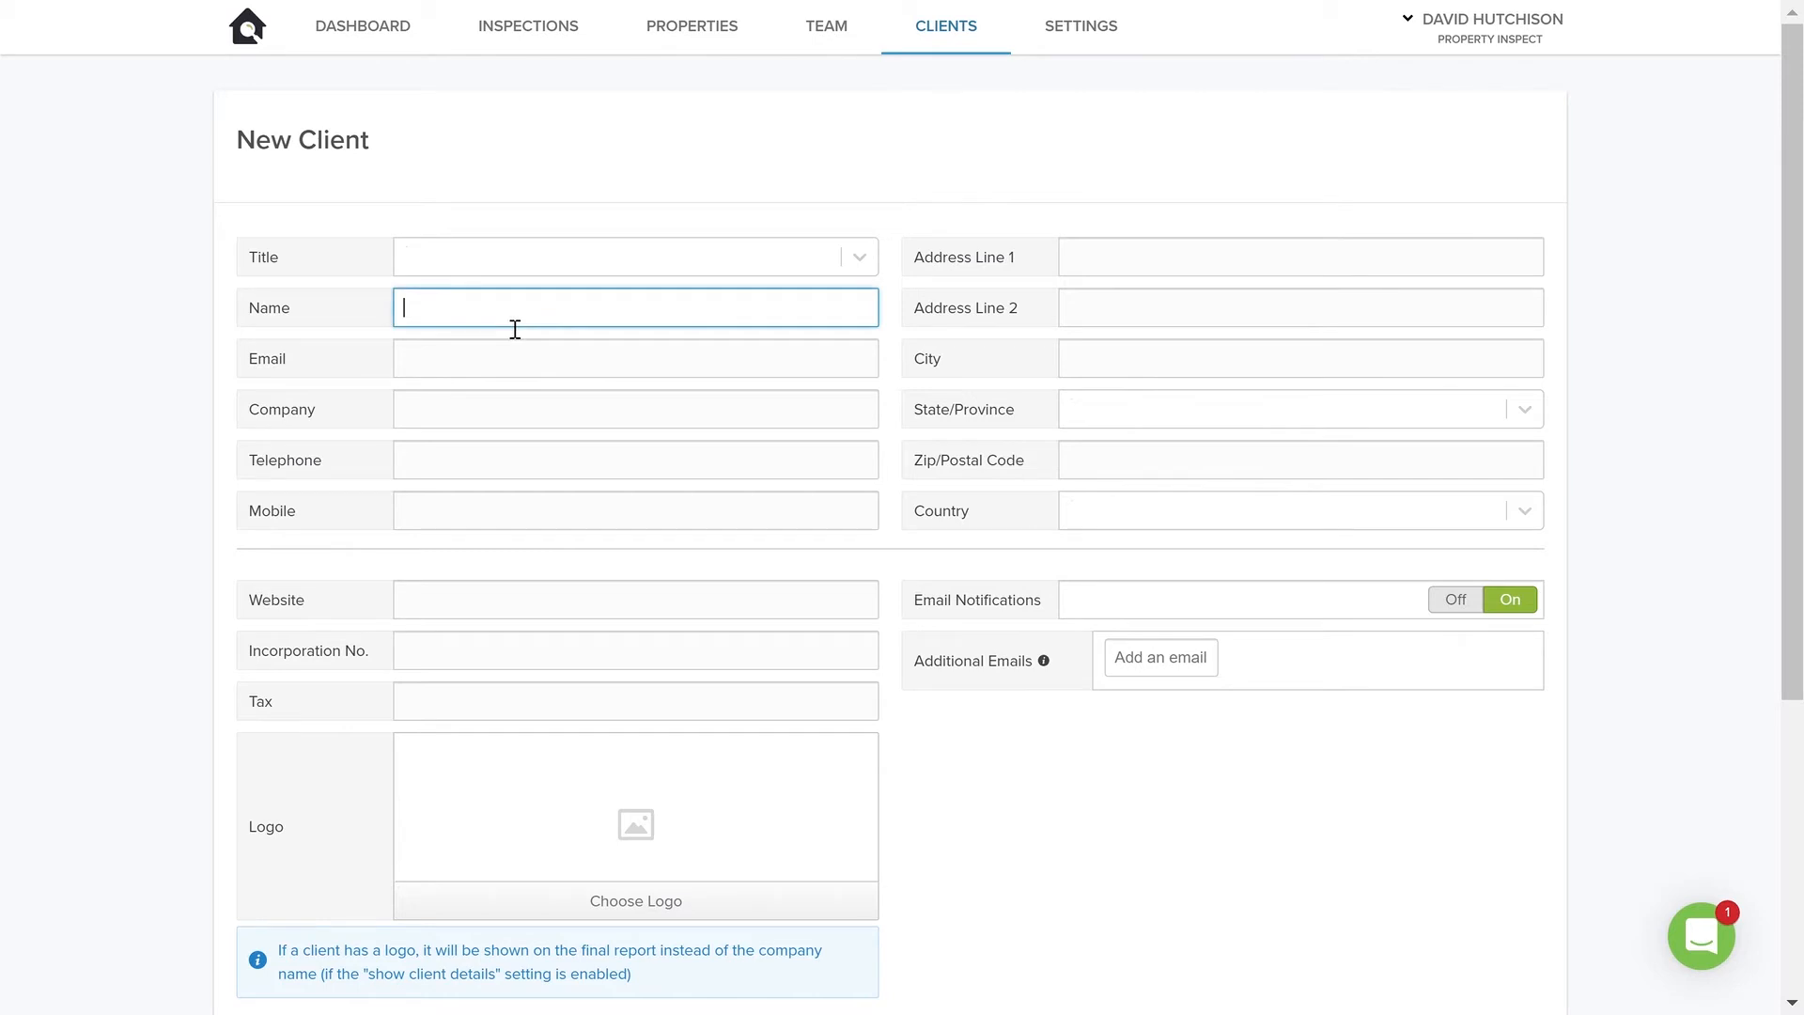
pyautogui.press('Tab')
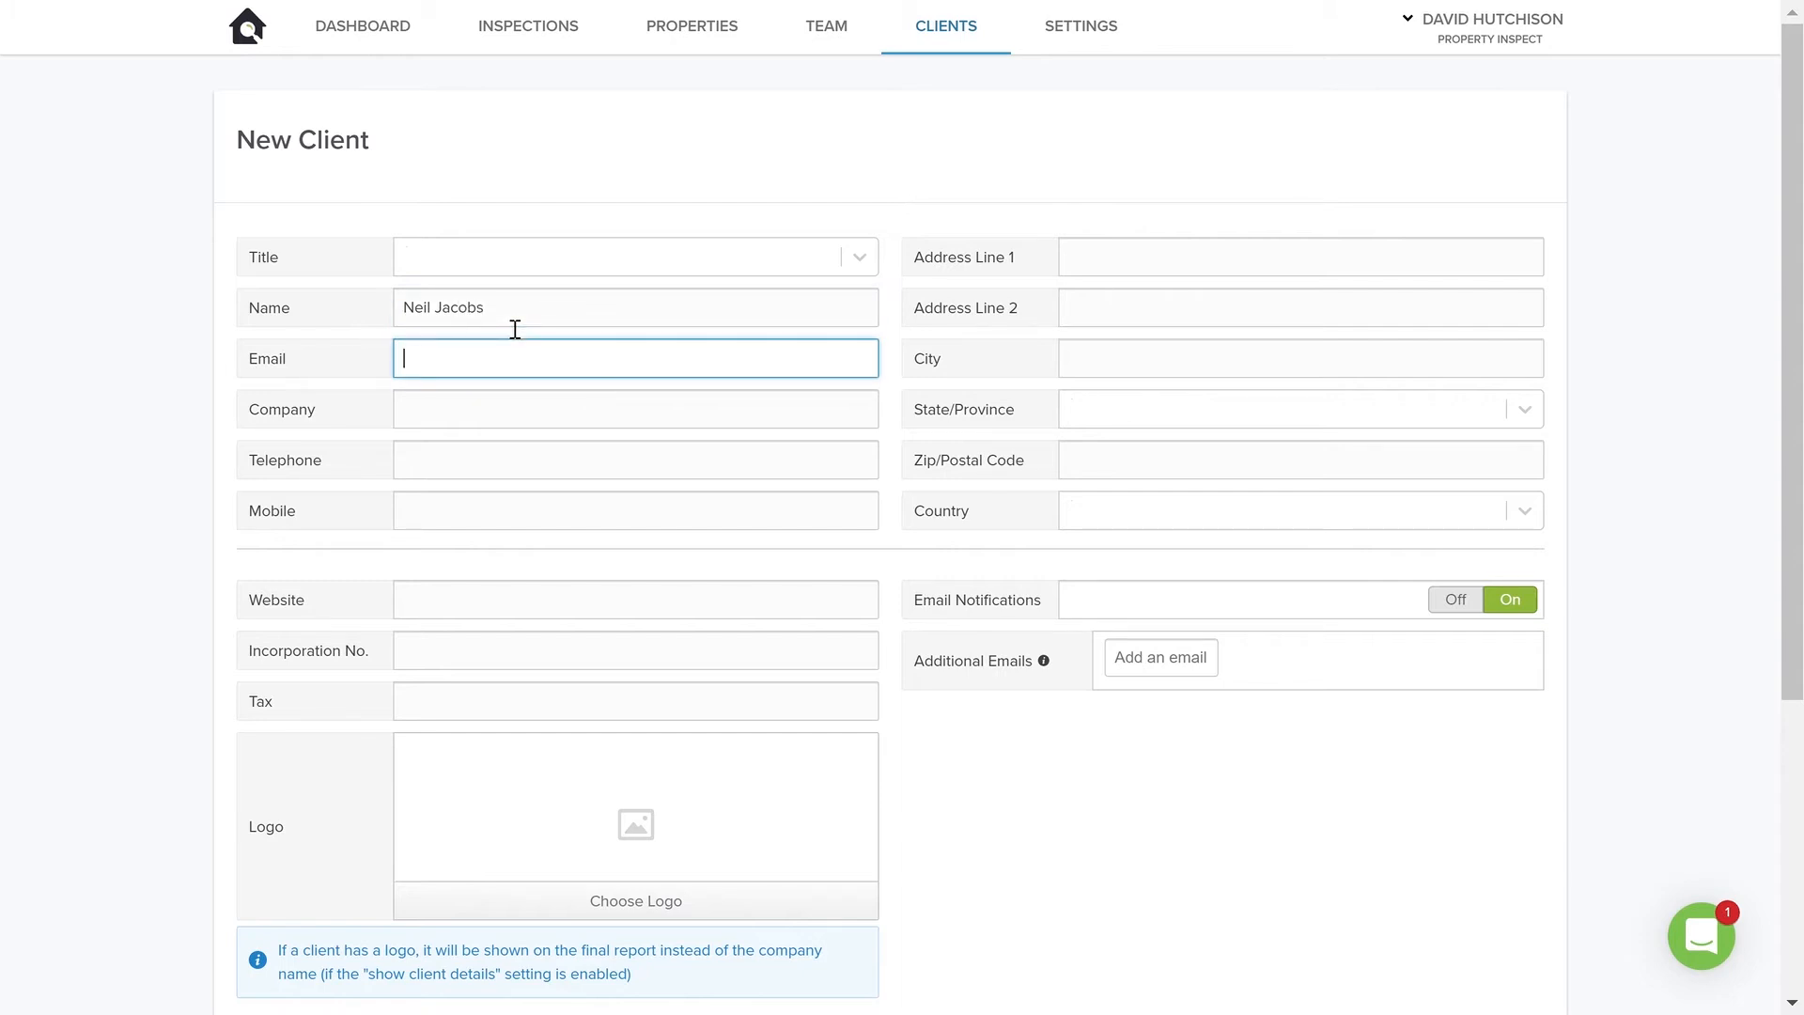
# Enter DEF Rentals in the new client's Email field
pyautogui.write('A')
pyautogui.press('BackSpace')
pyautogui.write('DEF Rentals')
# Enter the client's email address in the Company field
pyautogui.click(530, 420)
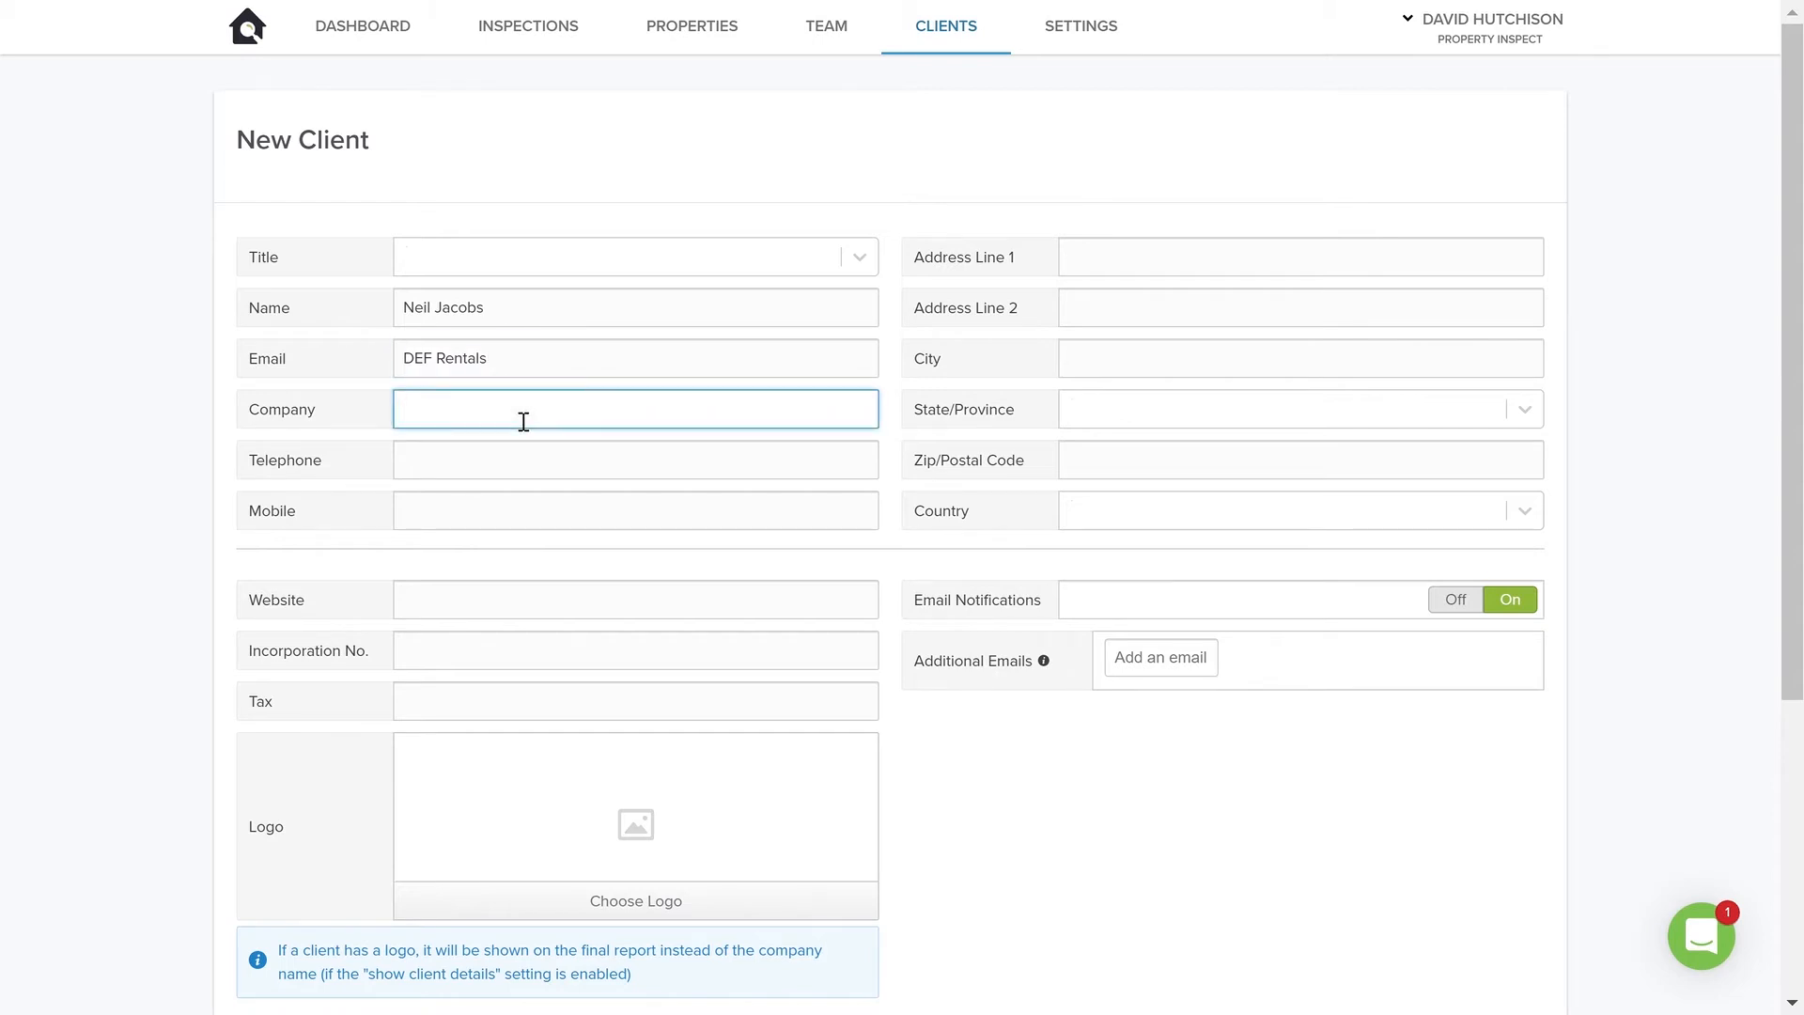
pyautogui.click(562, 471)
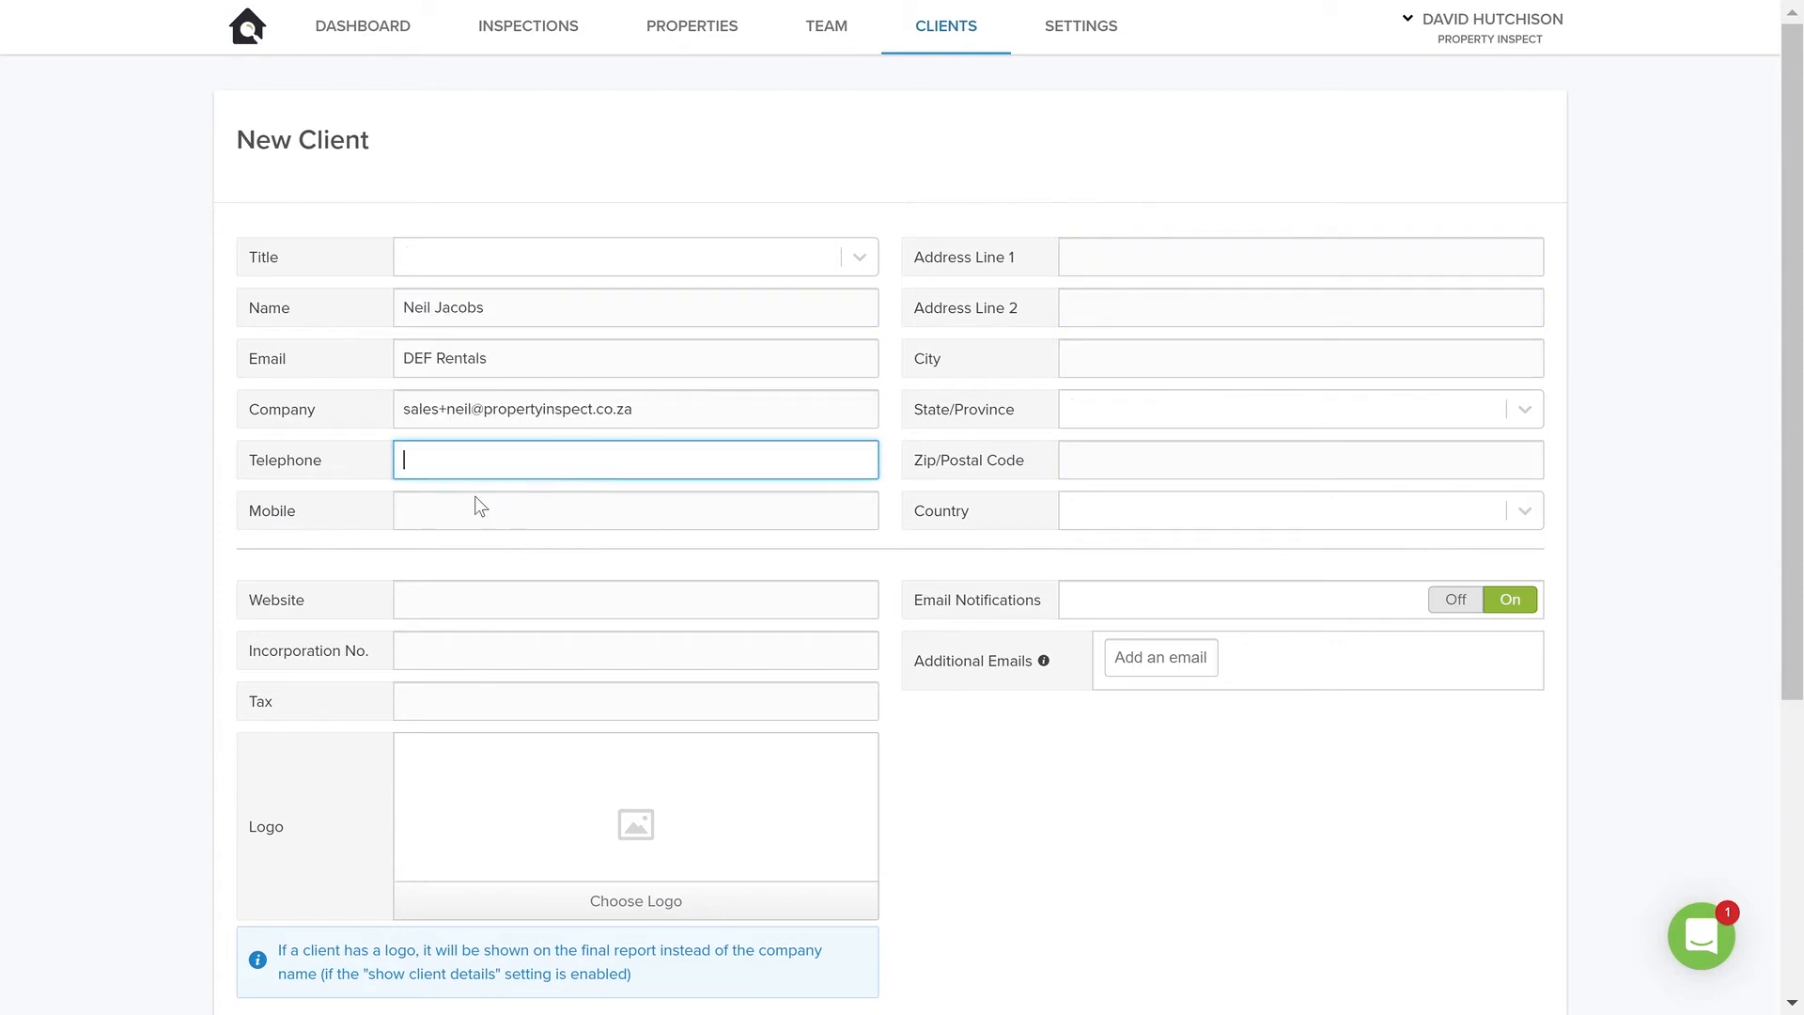
pyautogui.click(149, 635)
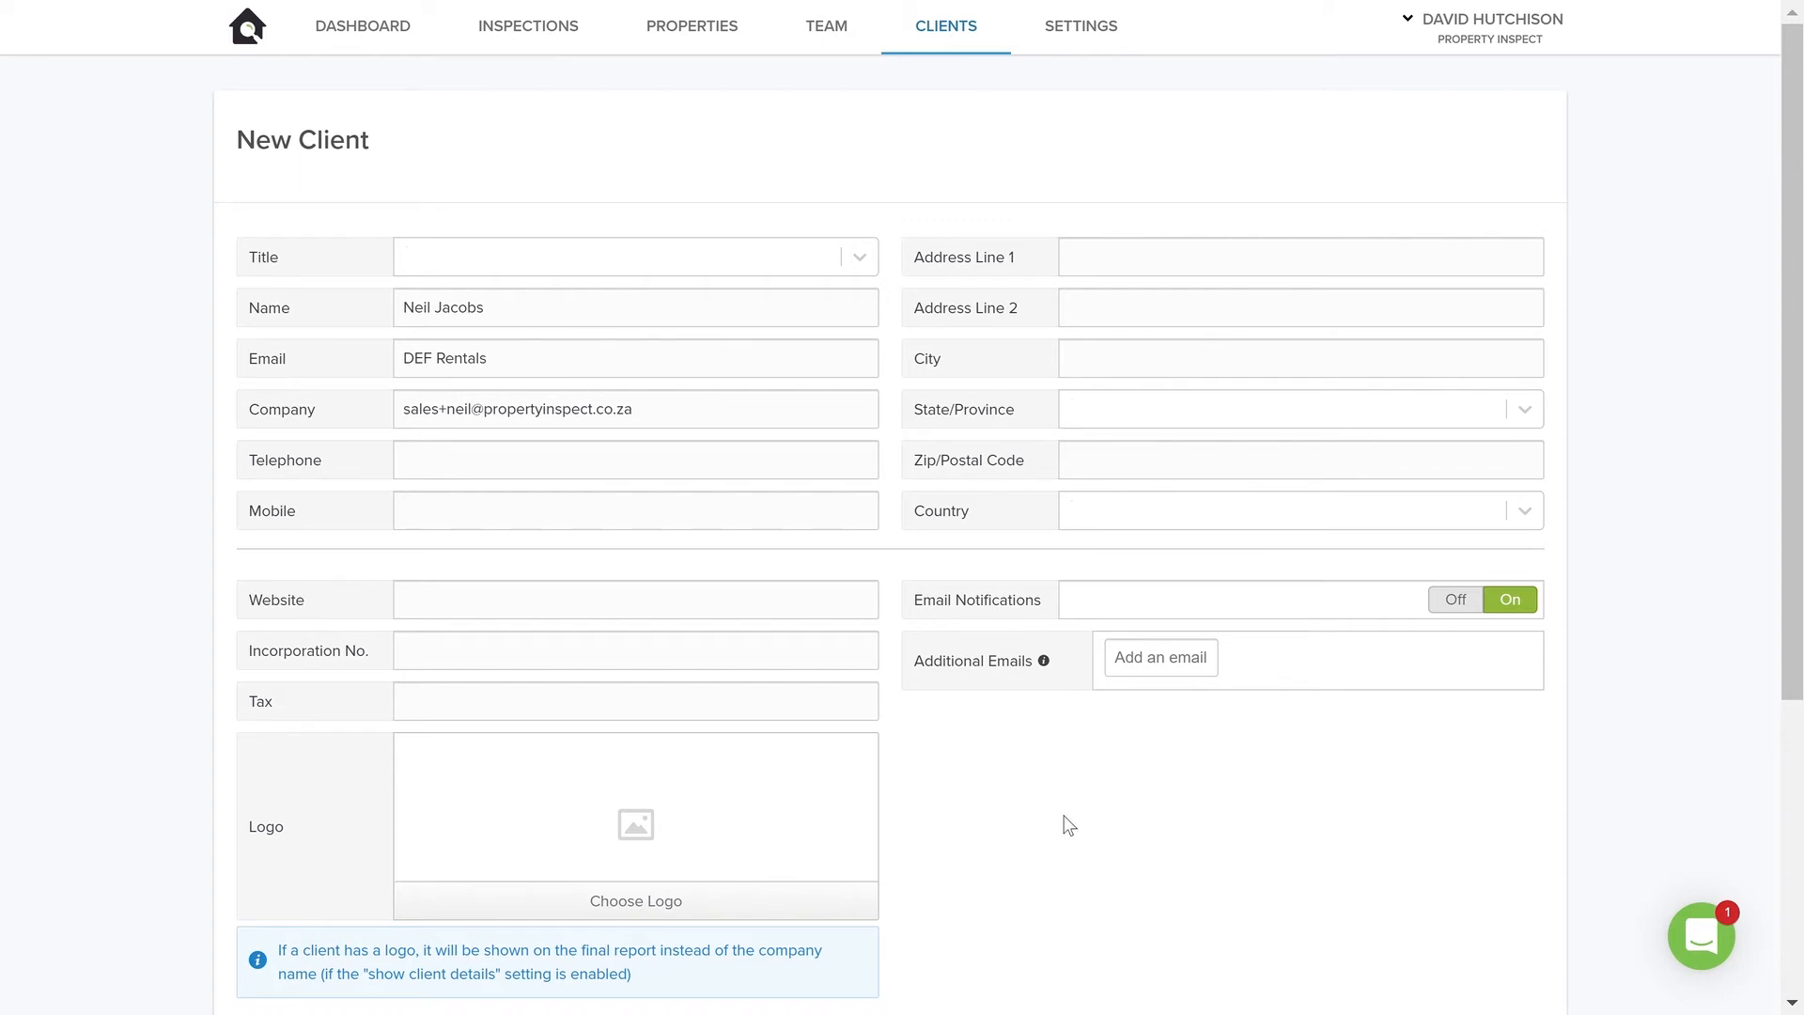
# Try to create the client with login details sent directly to the client
pyautogui.scroll(-3, 1068, 825)
pyautogui.scroll(-3, 1068, 825)
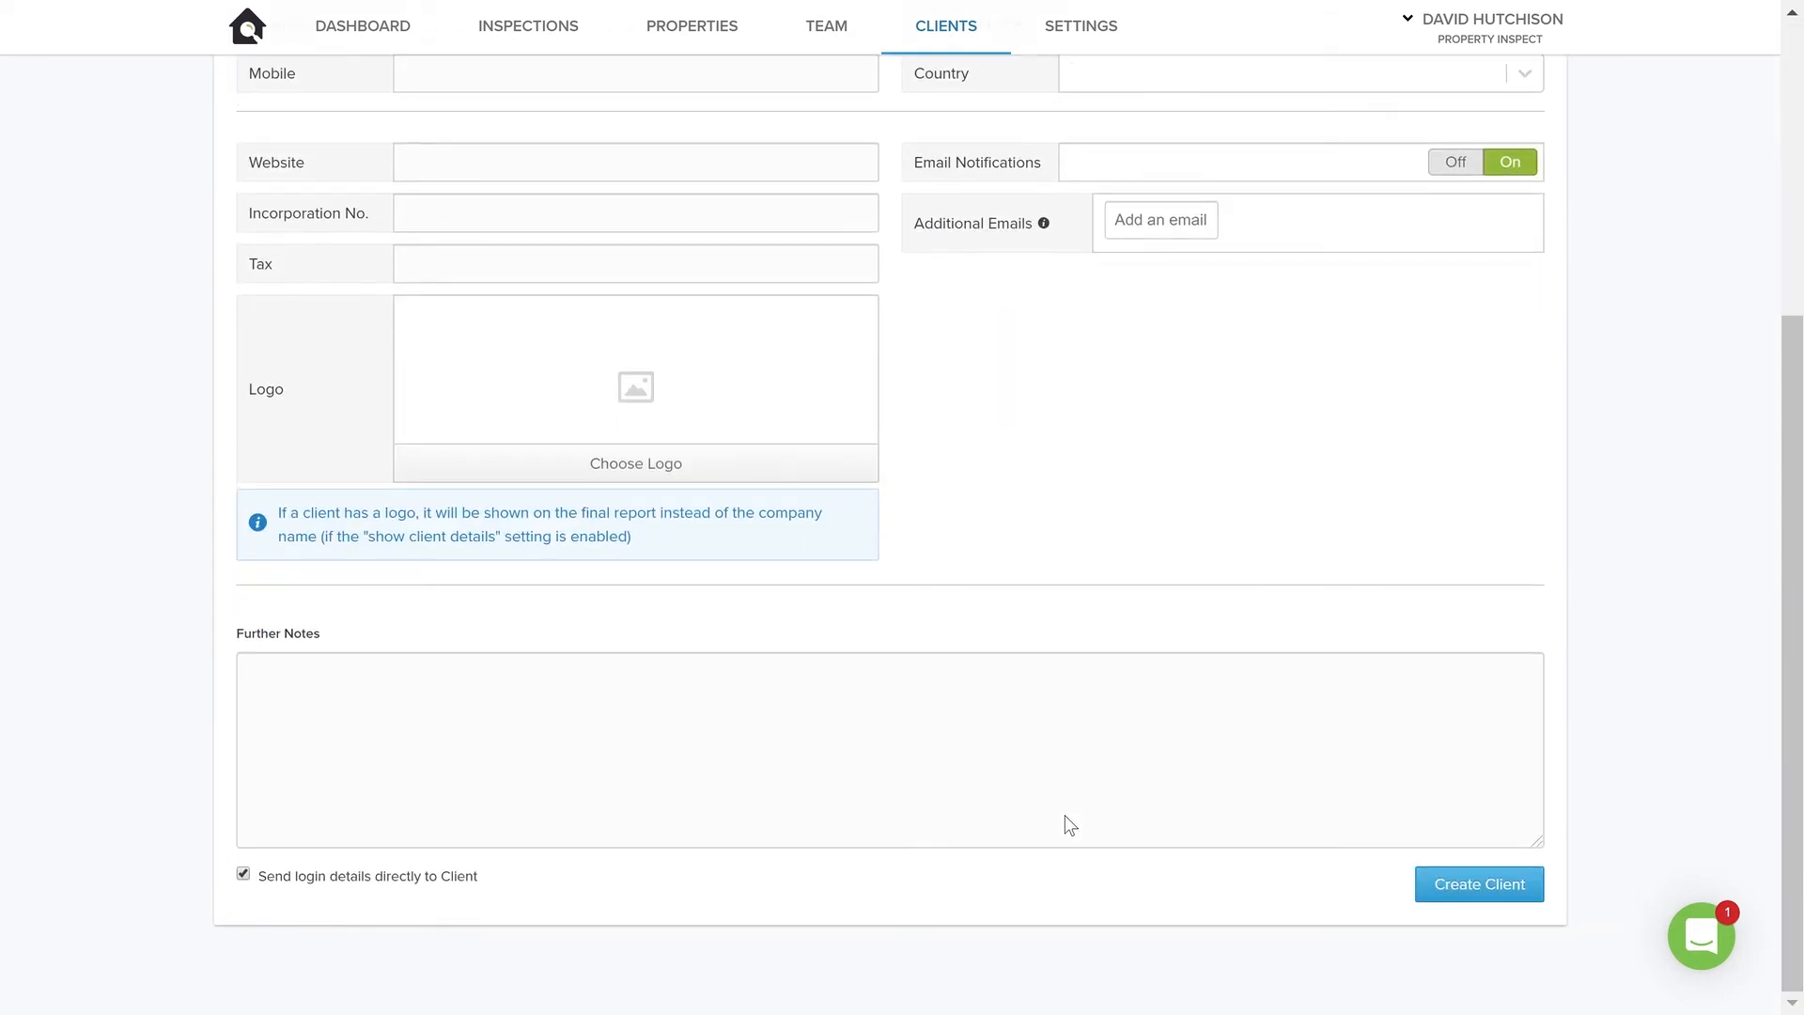
pyautogui.scroll(6, 1071, 827)
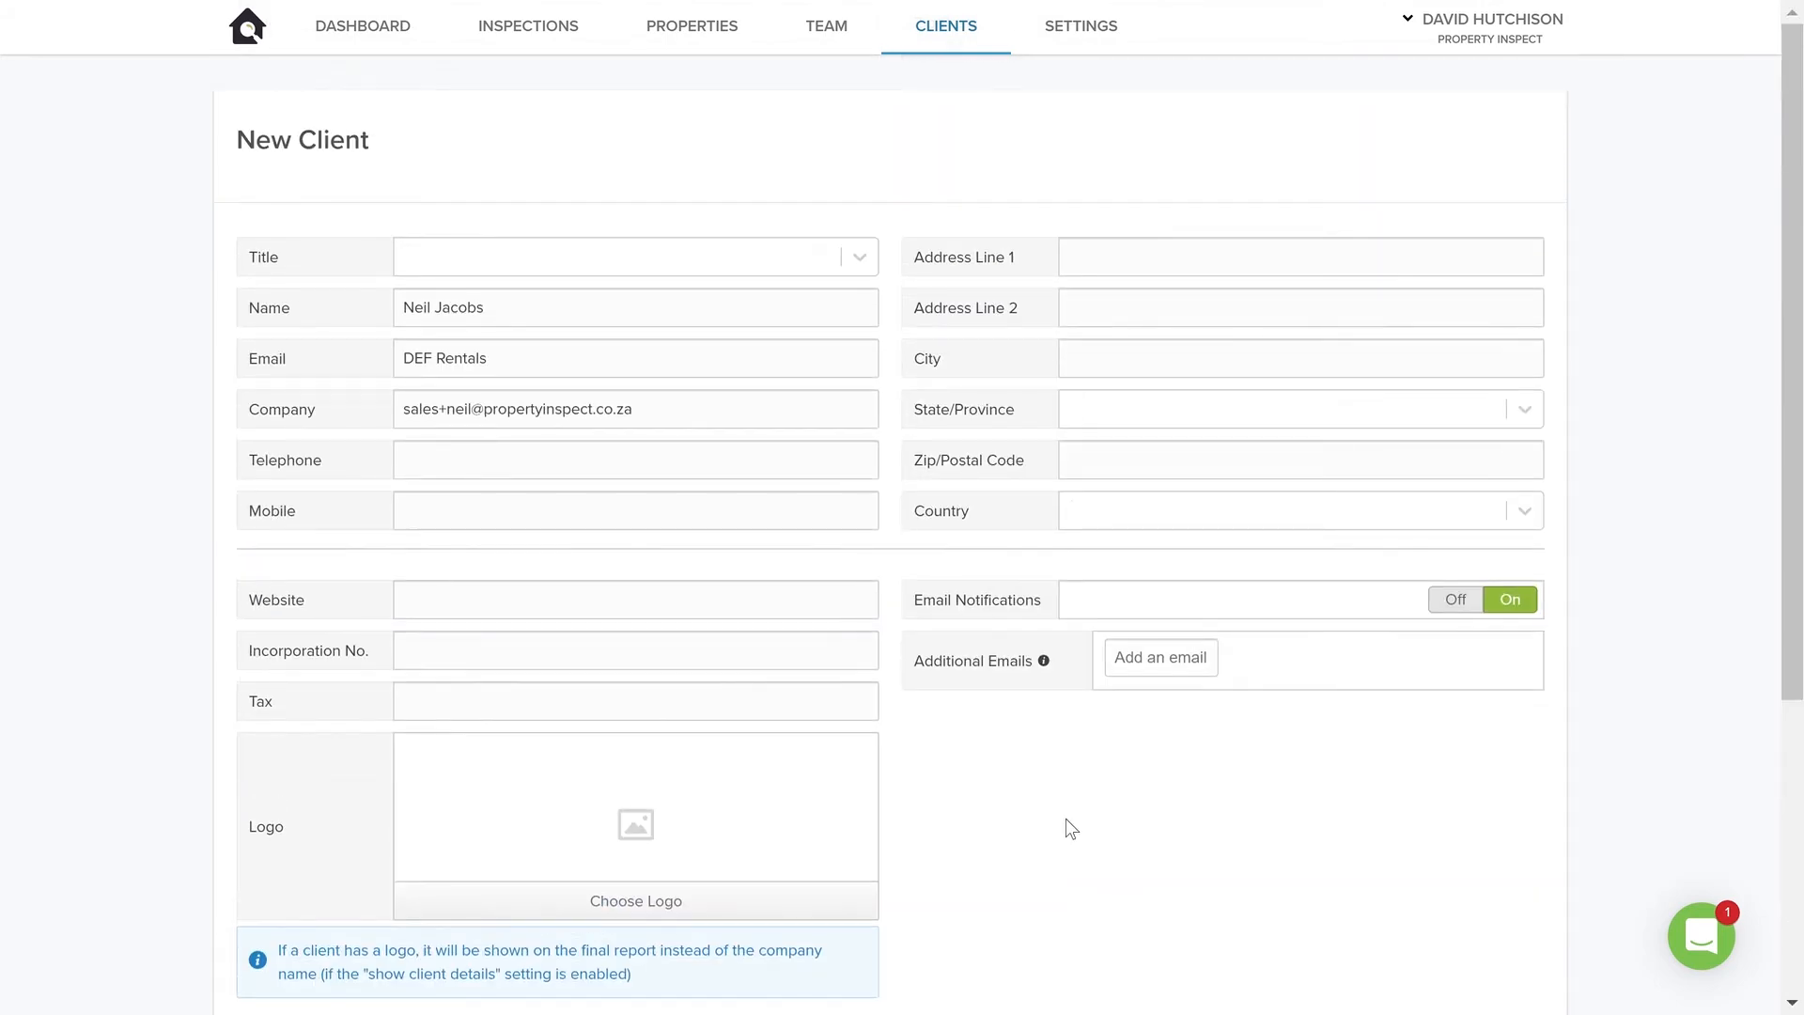
pyautogui.scroll(-3, 1068, 825)
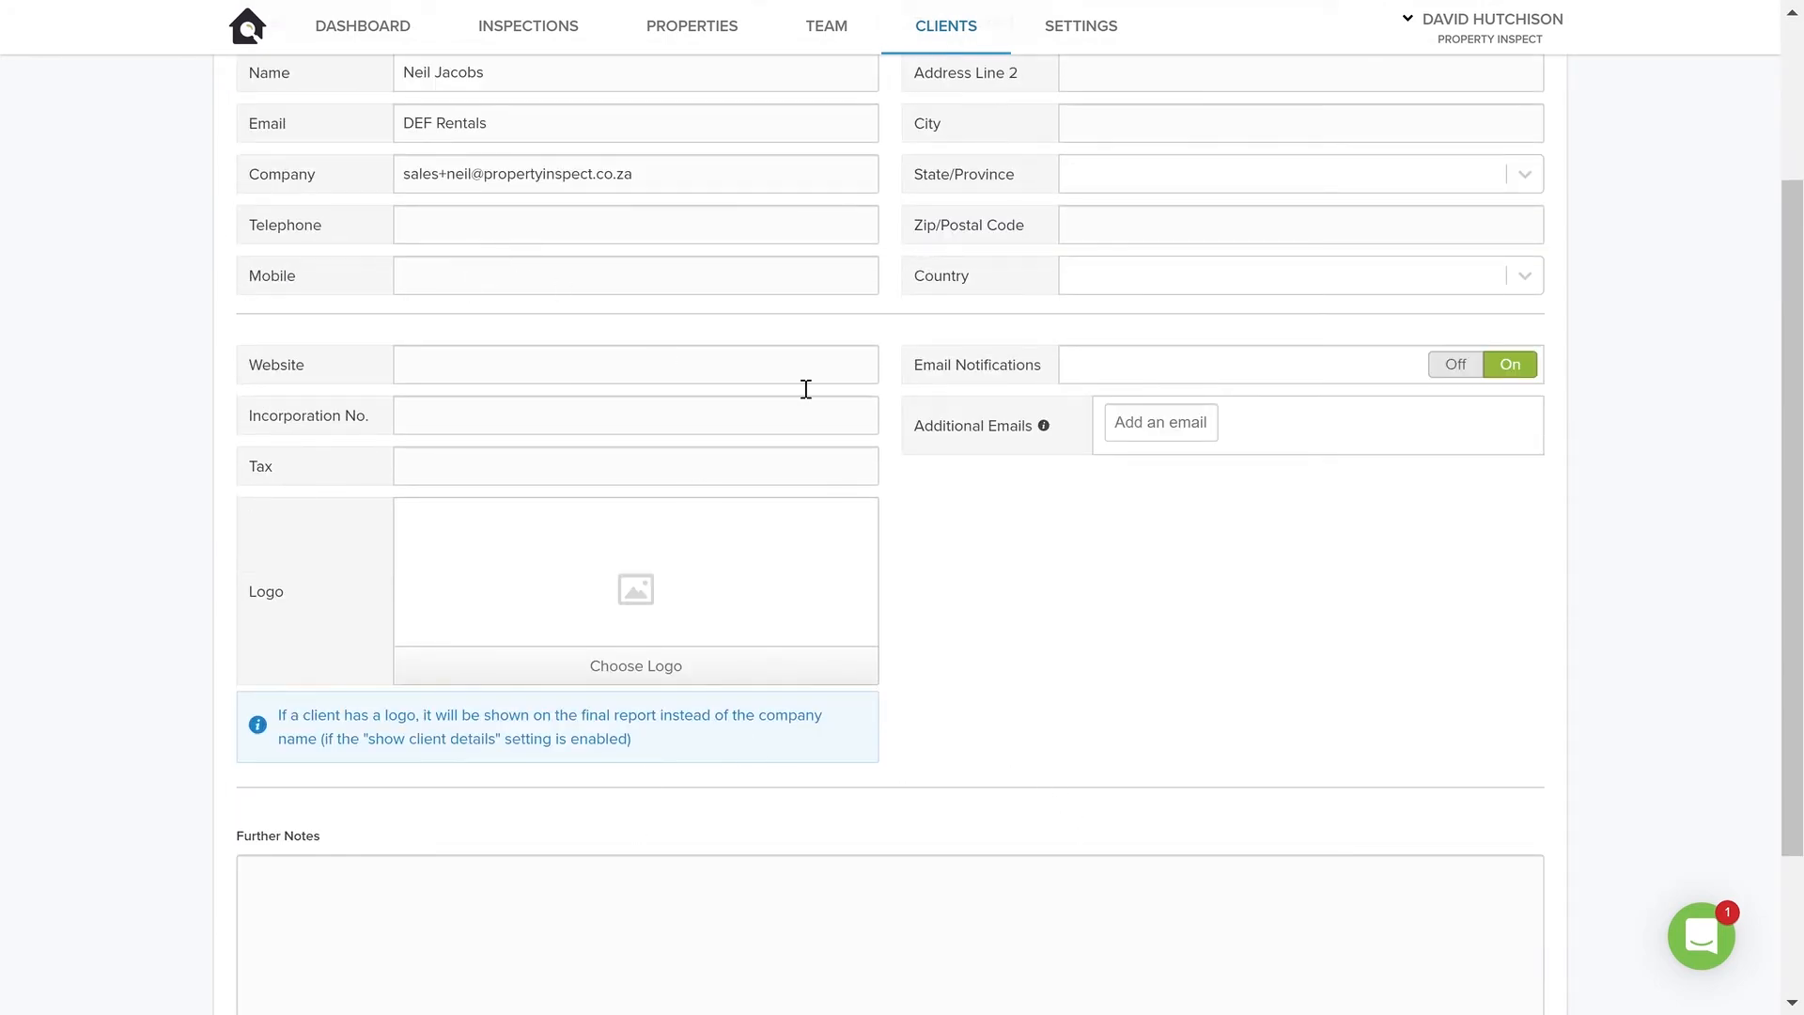
pyautogui.scroll(-3, 564, 719)
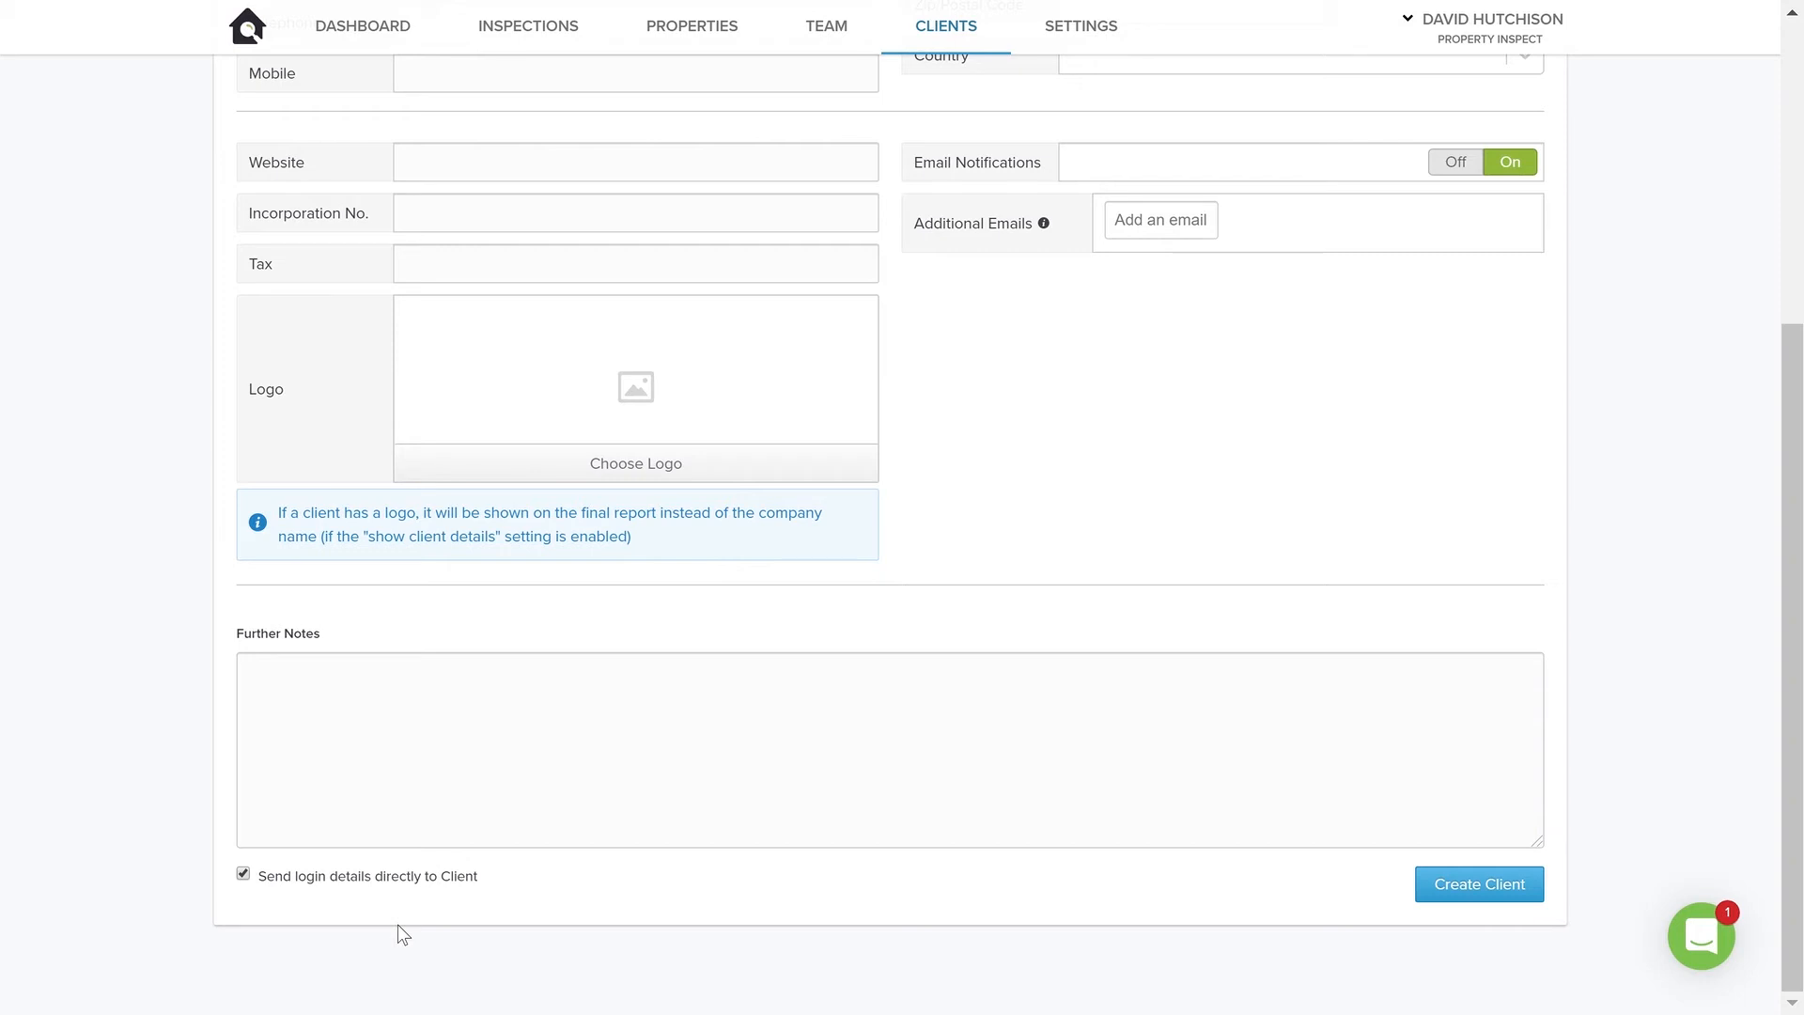
pyautogui.click(1458, 900)
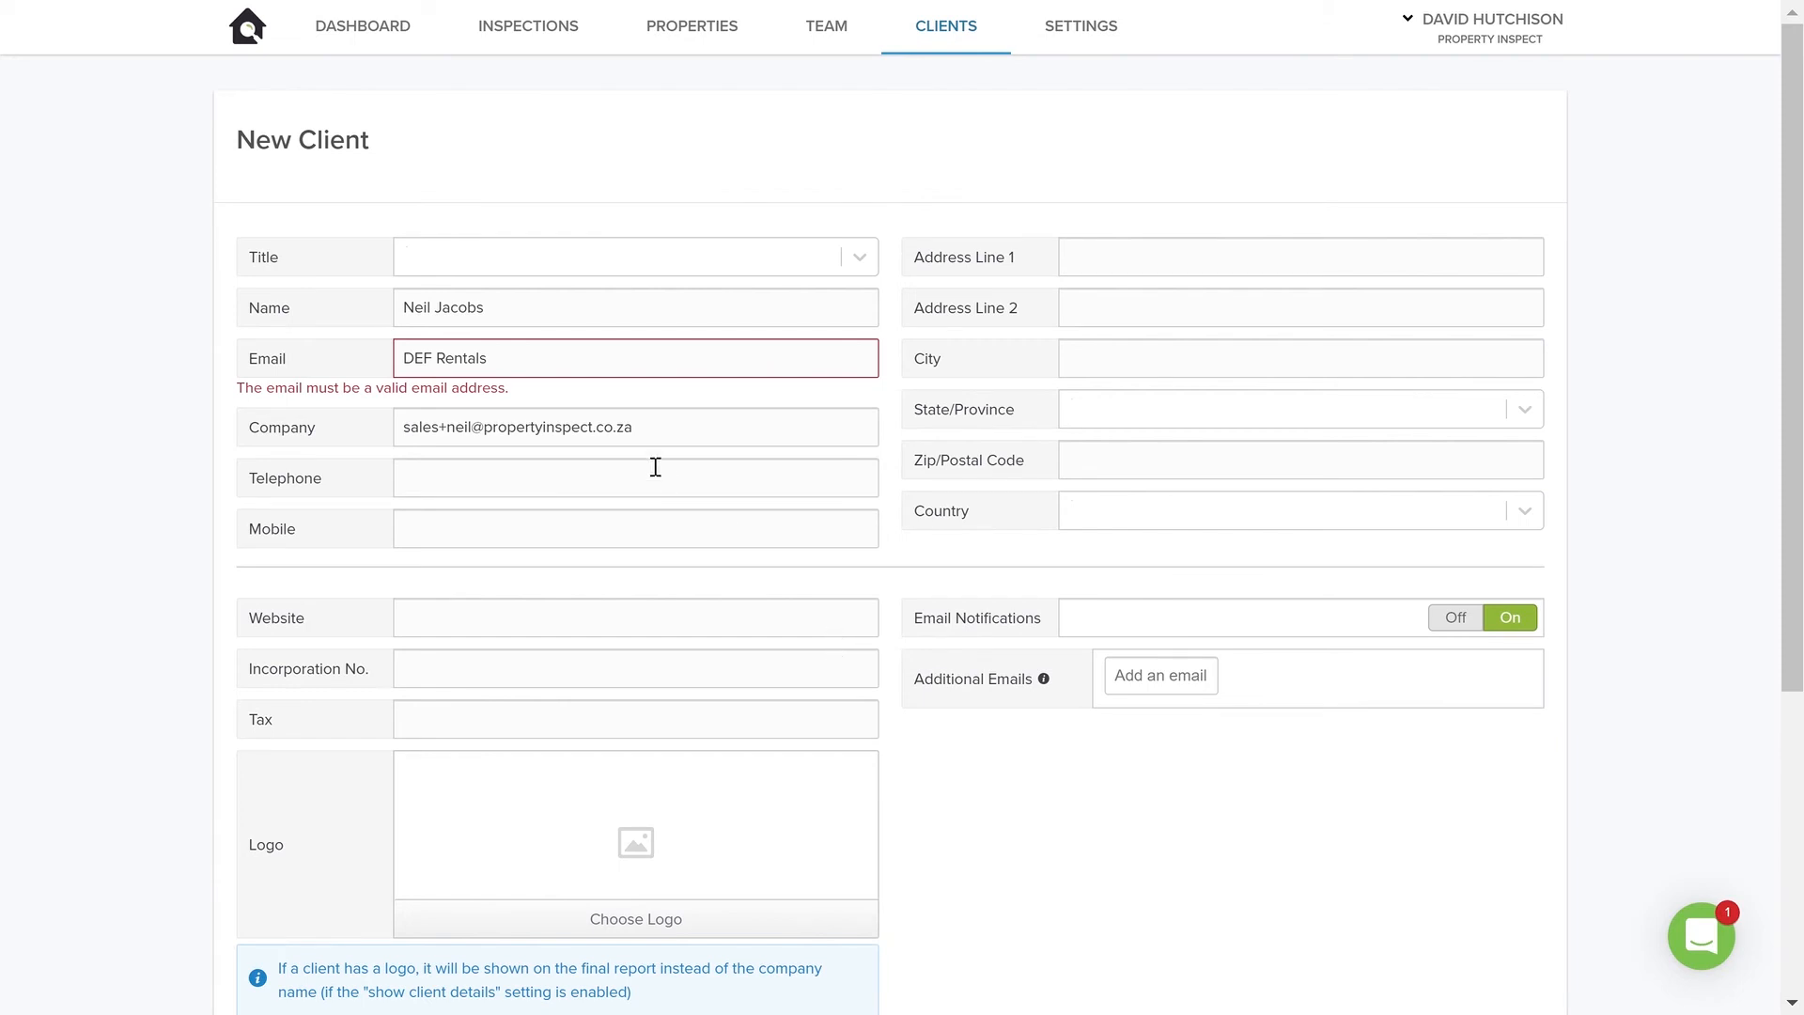
# Replace the Email entry with the email address copied from the Company field
pyautogui.tripleClick(559, 369)
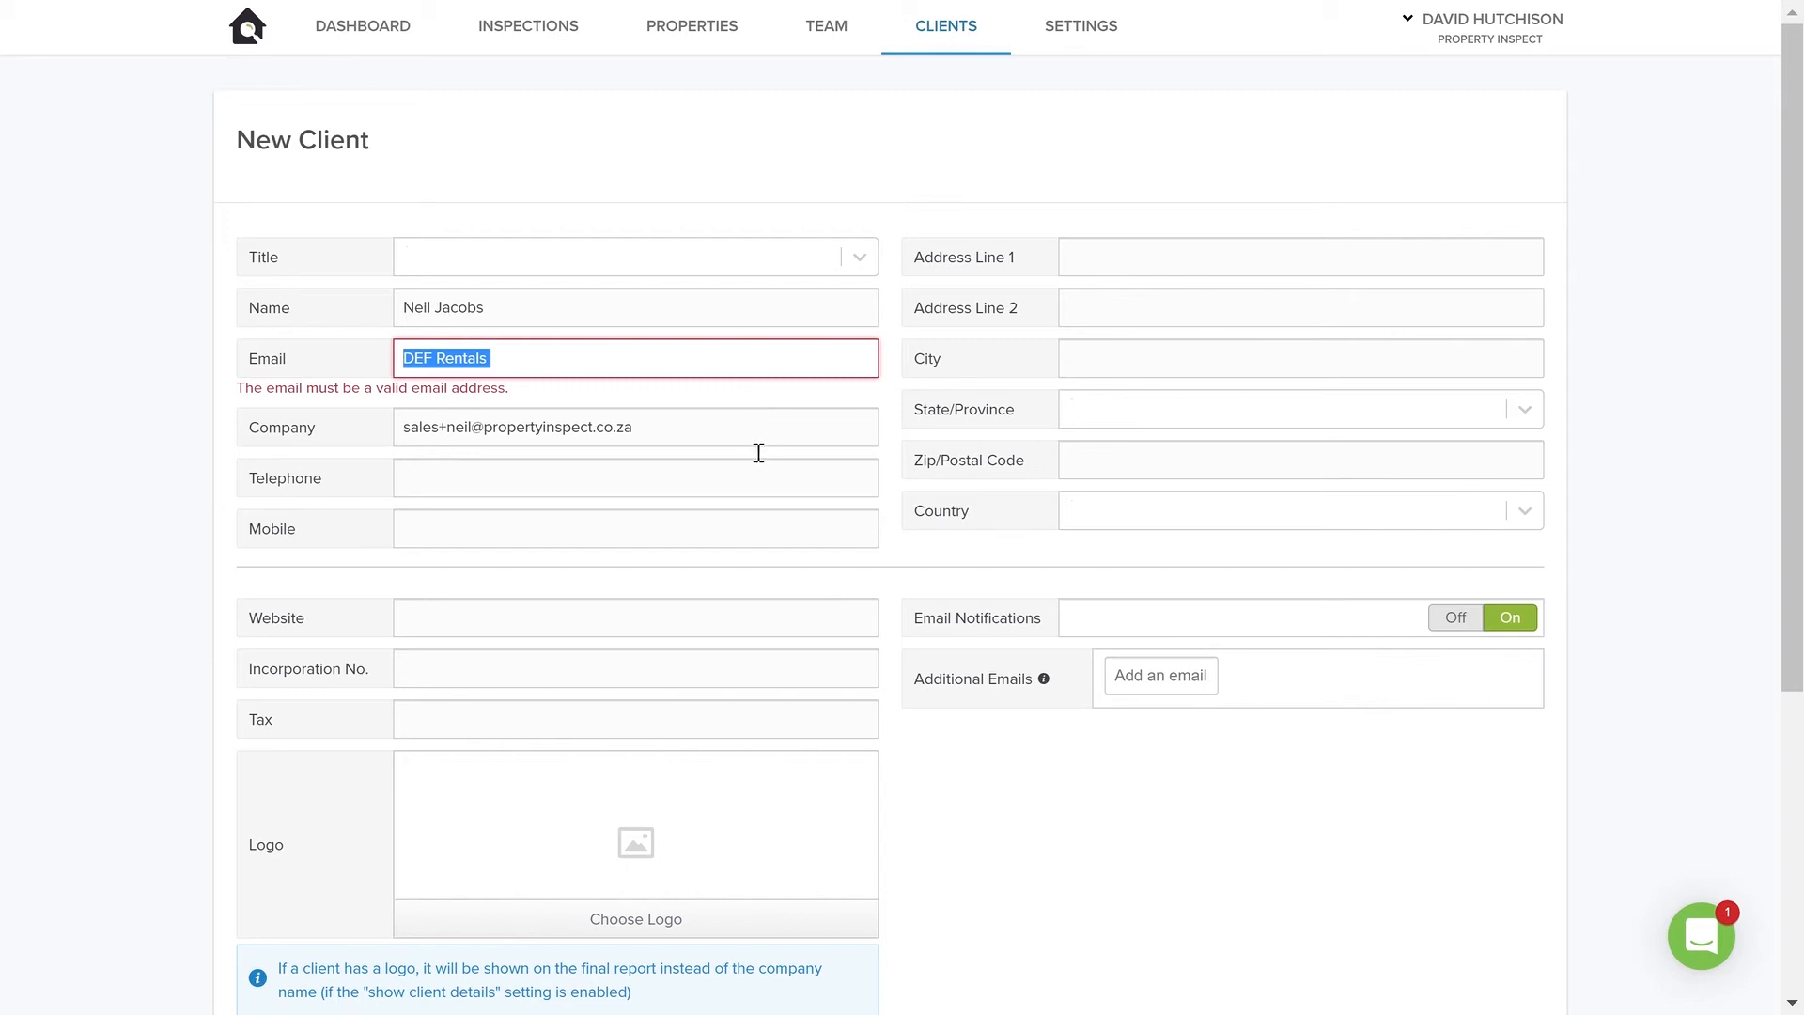
pyautogui.moveTo(757, 440); pyautogui.dragTo(171, 454)
pyautogui.hotkey('ctrl', 'c')
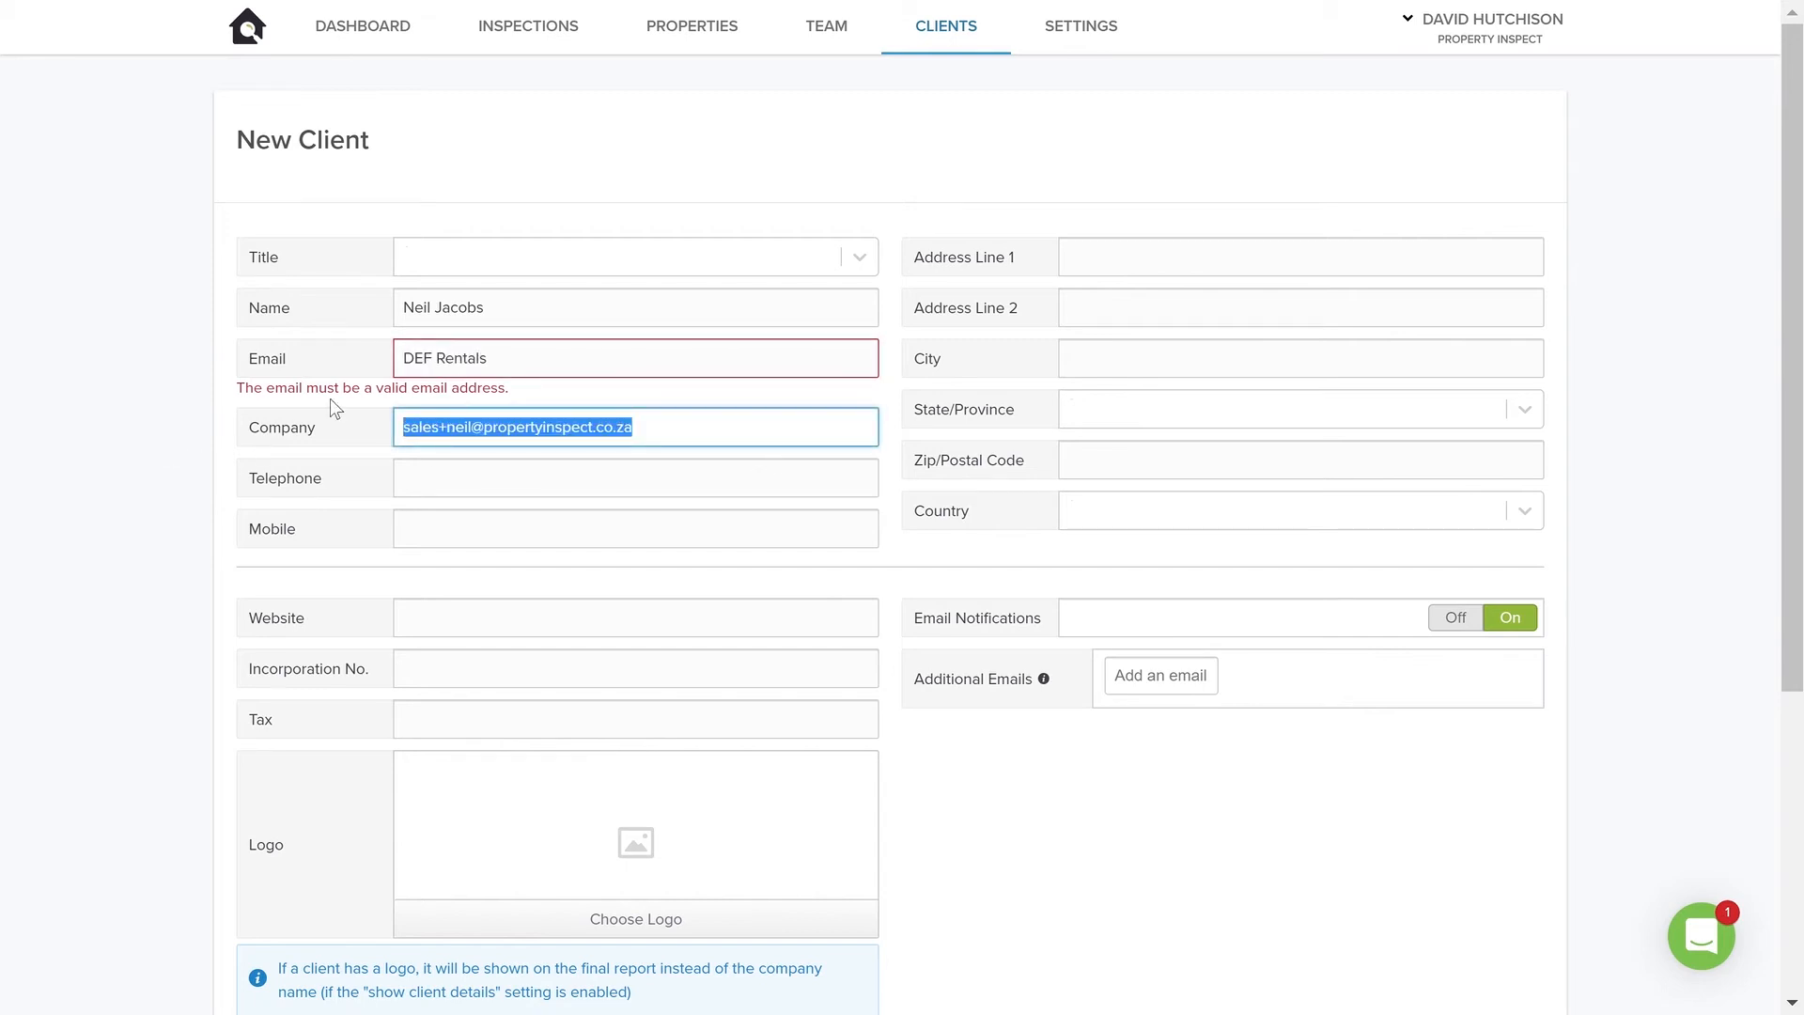
pyautogui.moveTo(545, 367); pyautogui.dragTo(255, 347)
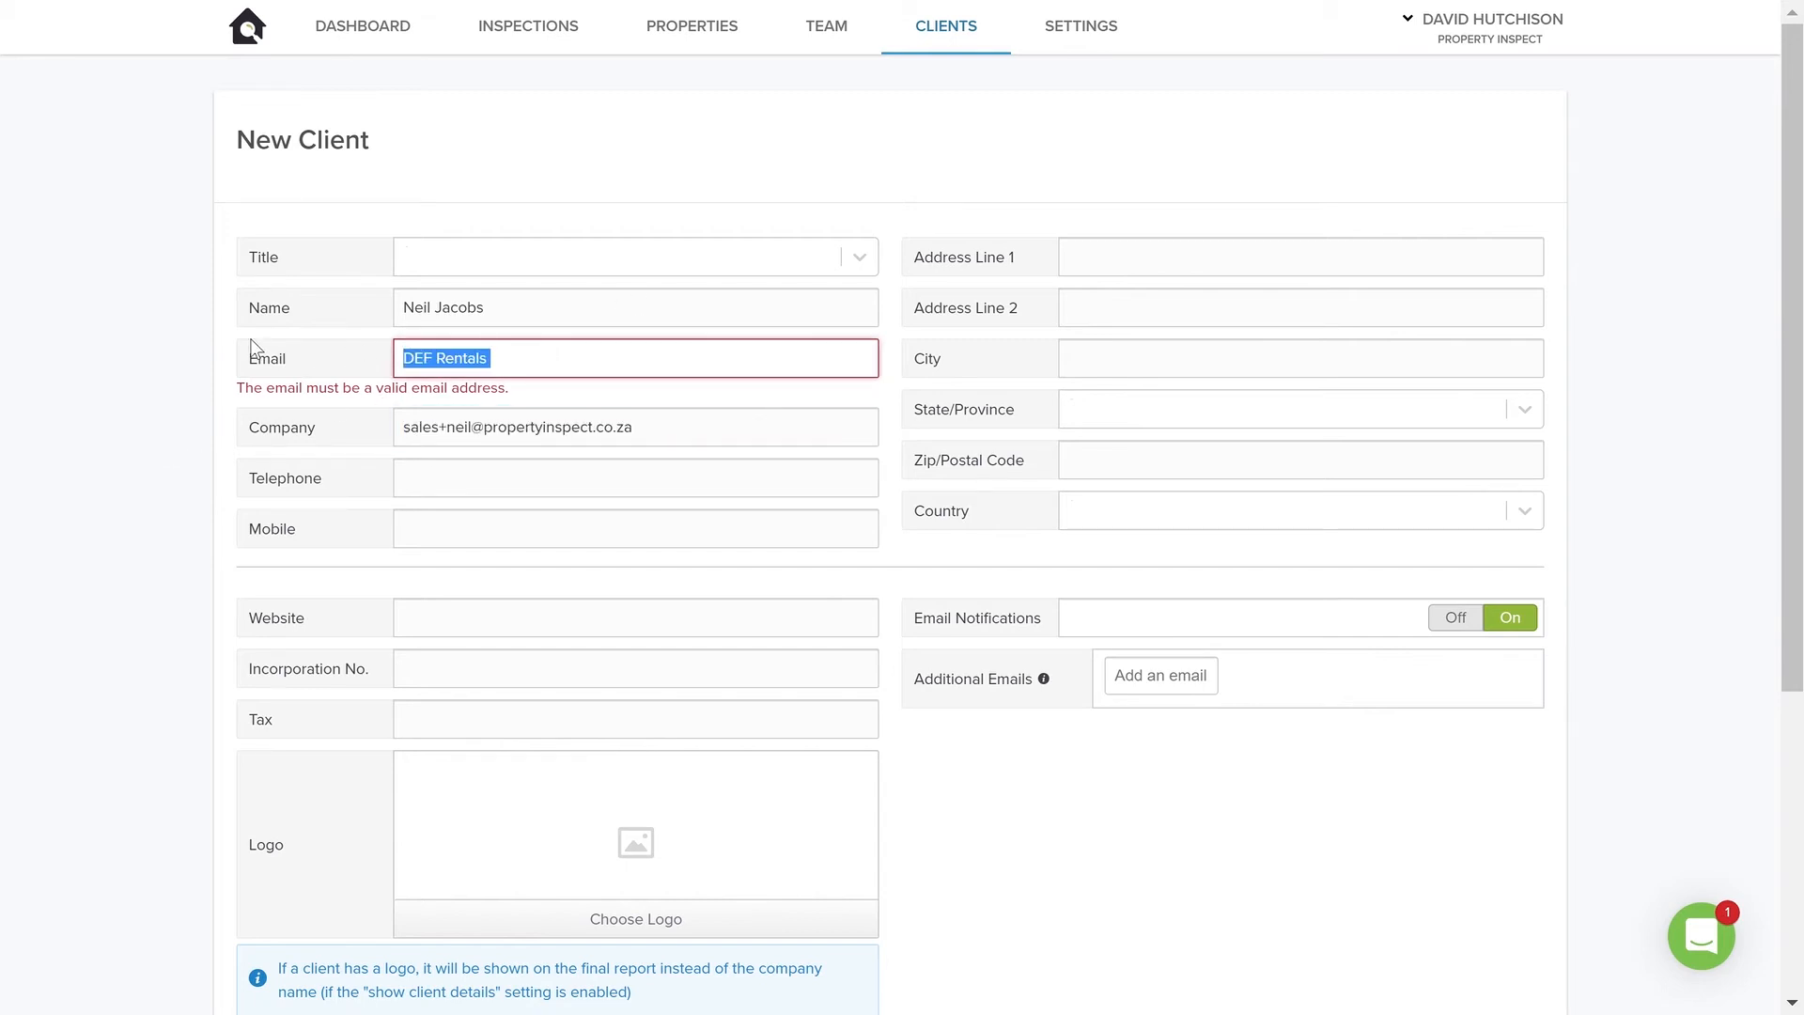
pyautogui.hotkey('ctrl', 'v')
# Set the company to DEF Rentals and create the client
pyautogui.moveTo(729, 431); pyautogui.dragTo(185, 429)
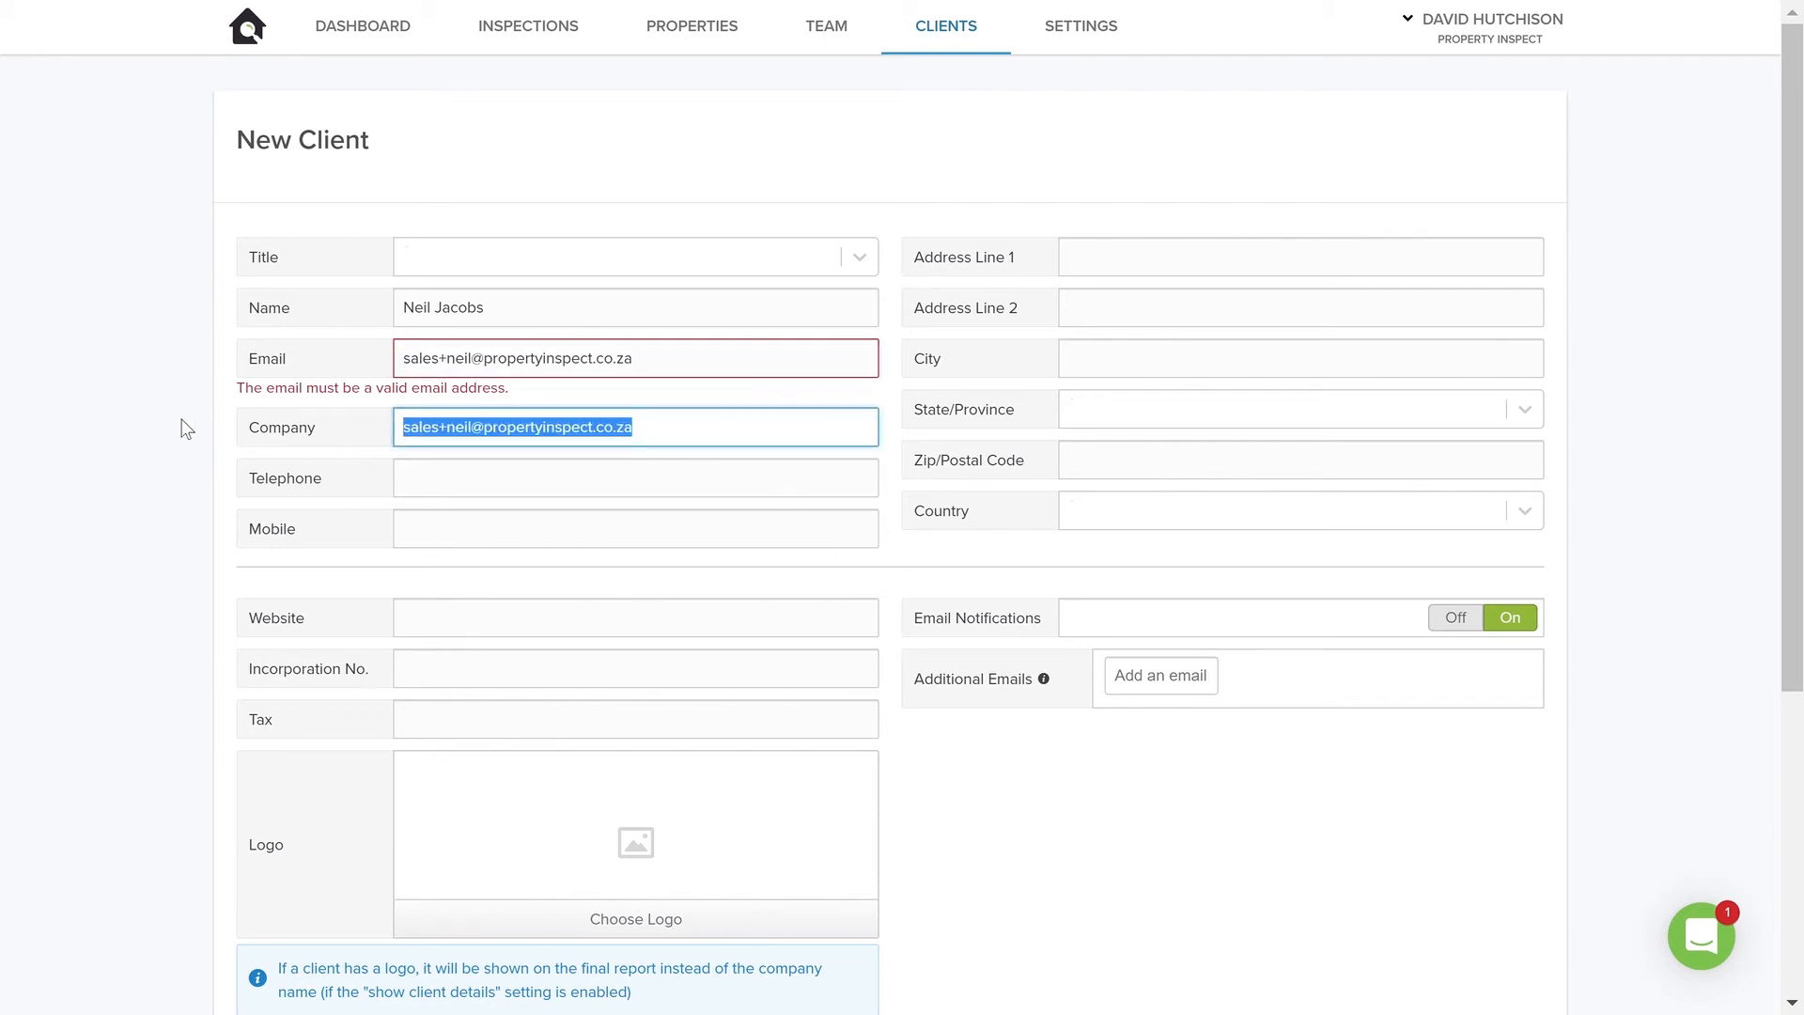
pyautogui.write('DEF R')
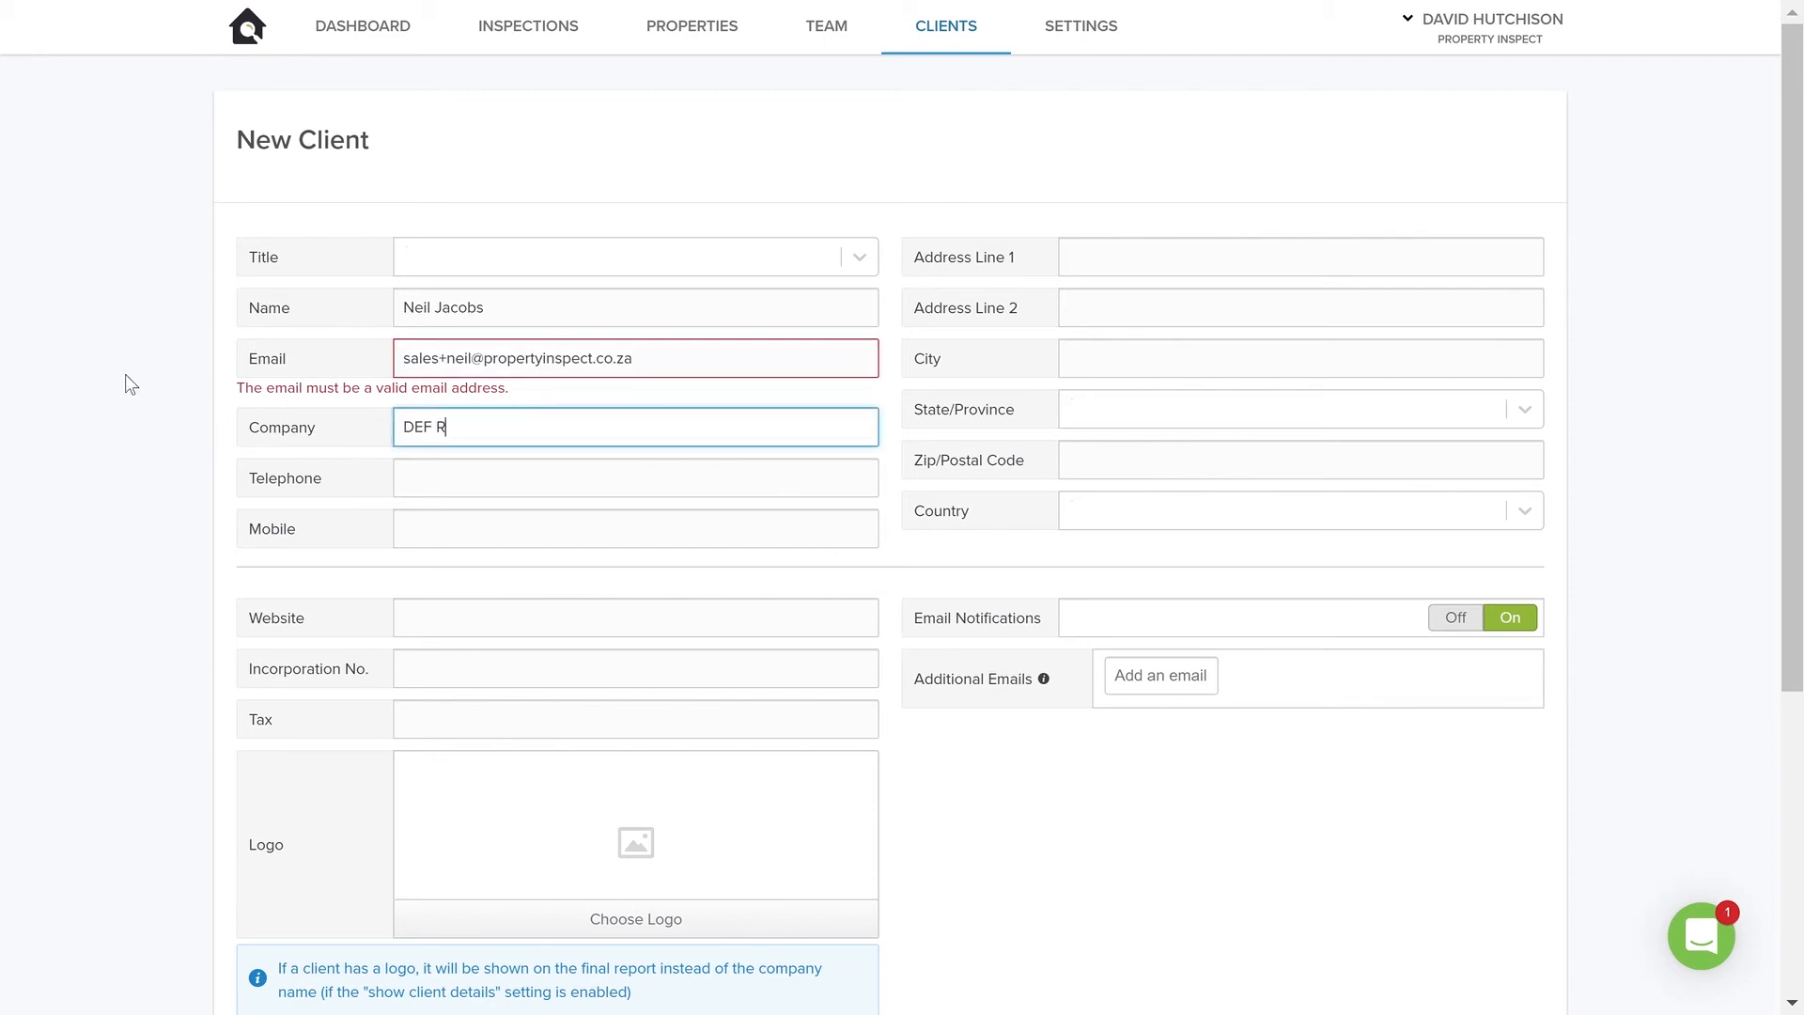
pyautogui.write('entals')
pyautogui.click(1103, 630)
pyautogui.scroll(-5, 1273, 672)
pyautogui.click(1473, 894)
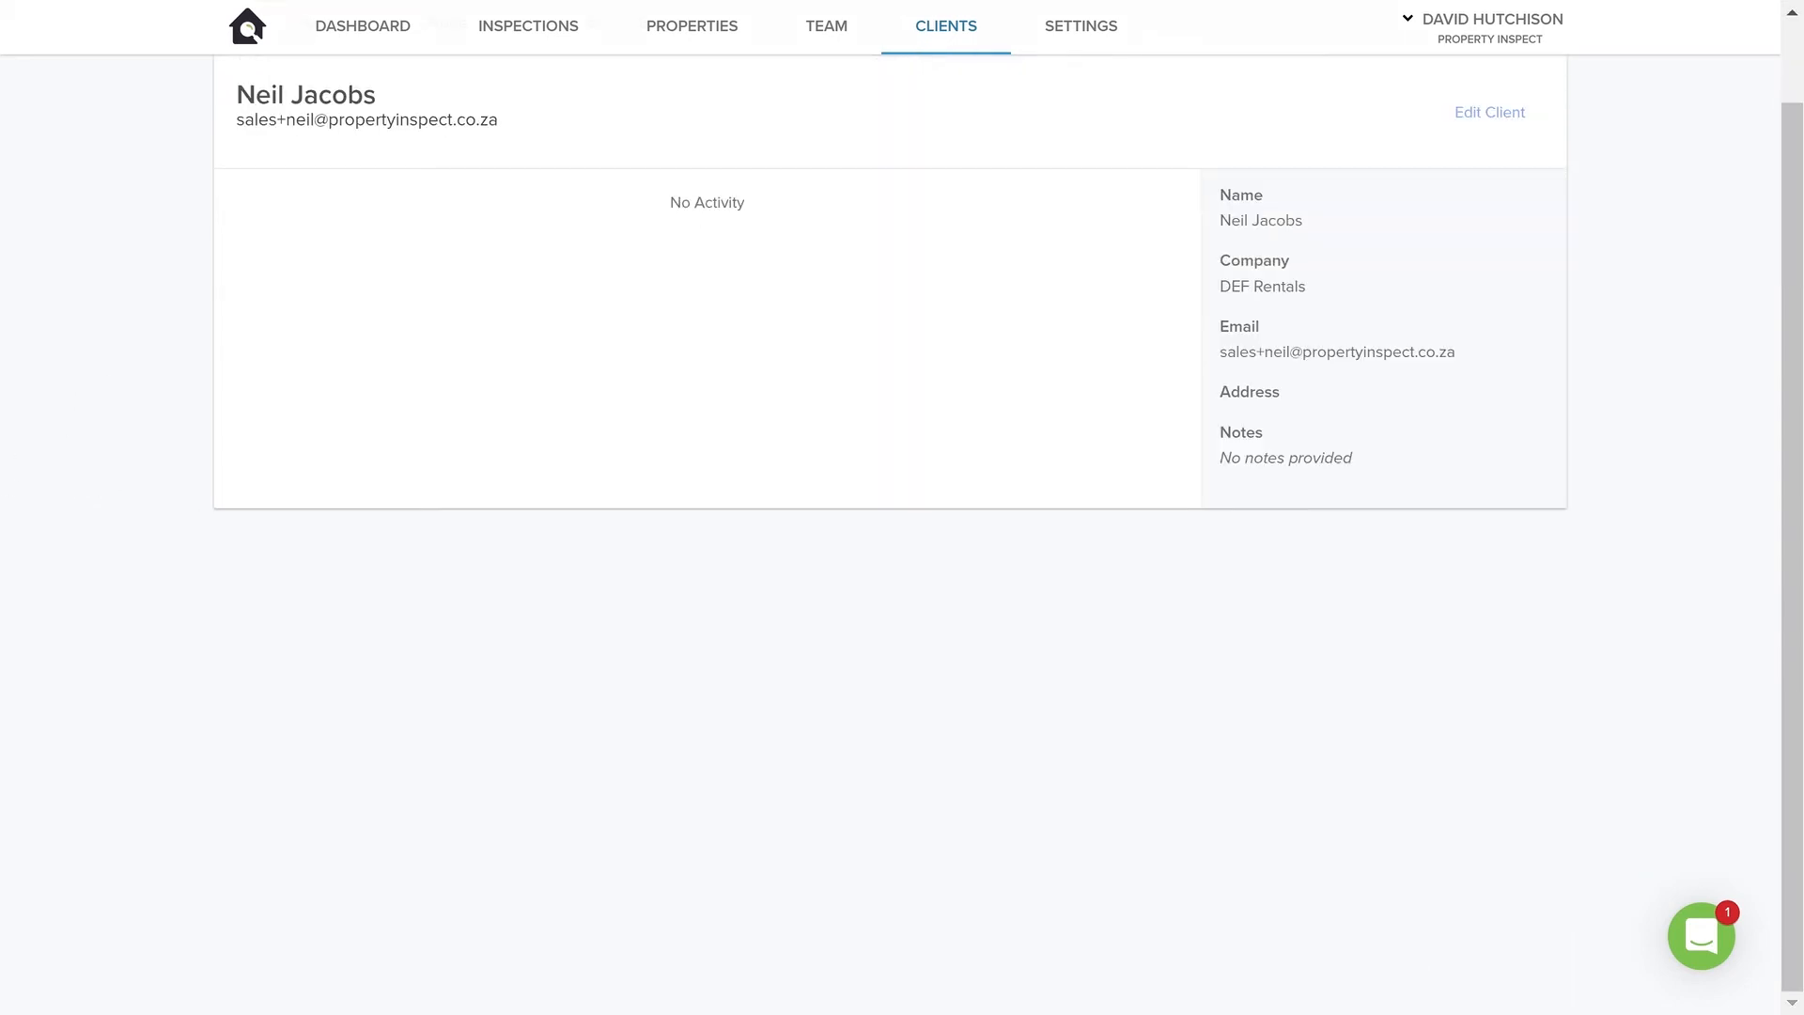
# View the new client's inspections and properties
pyautogui.scroll(1, 886, 516)
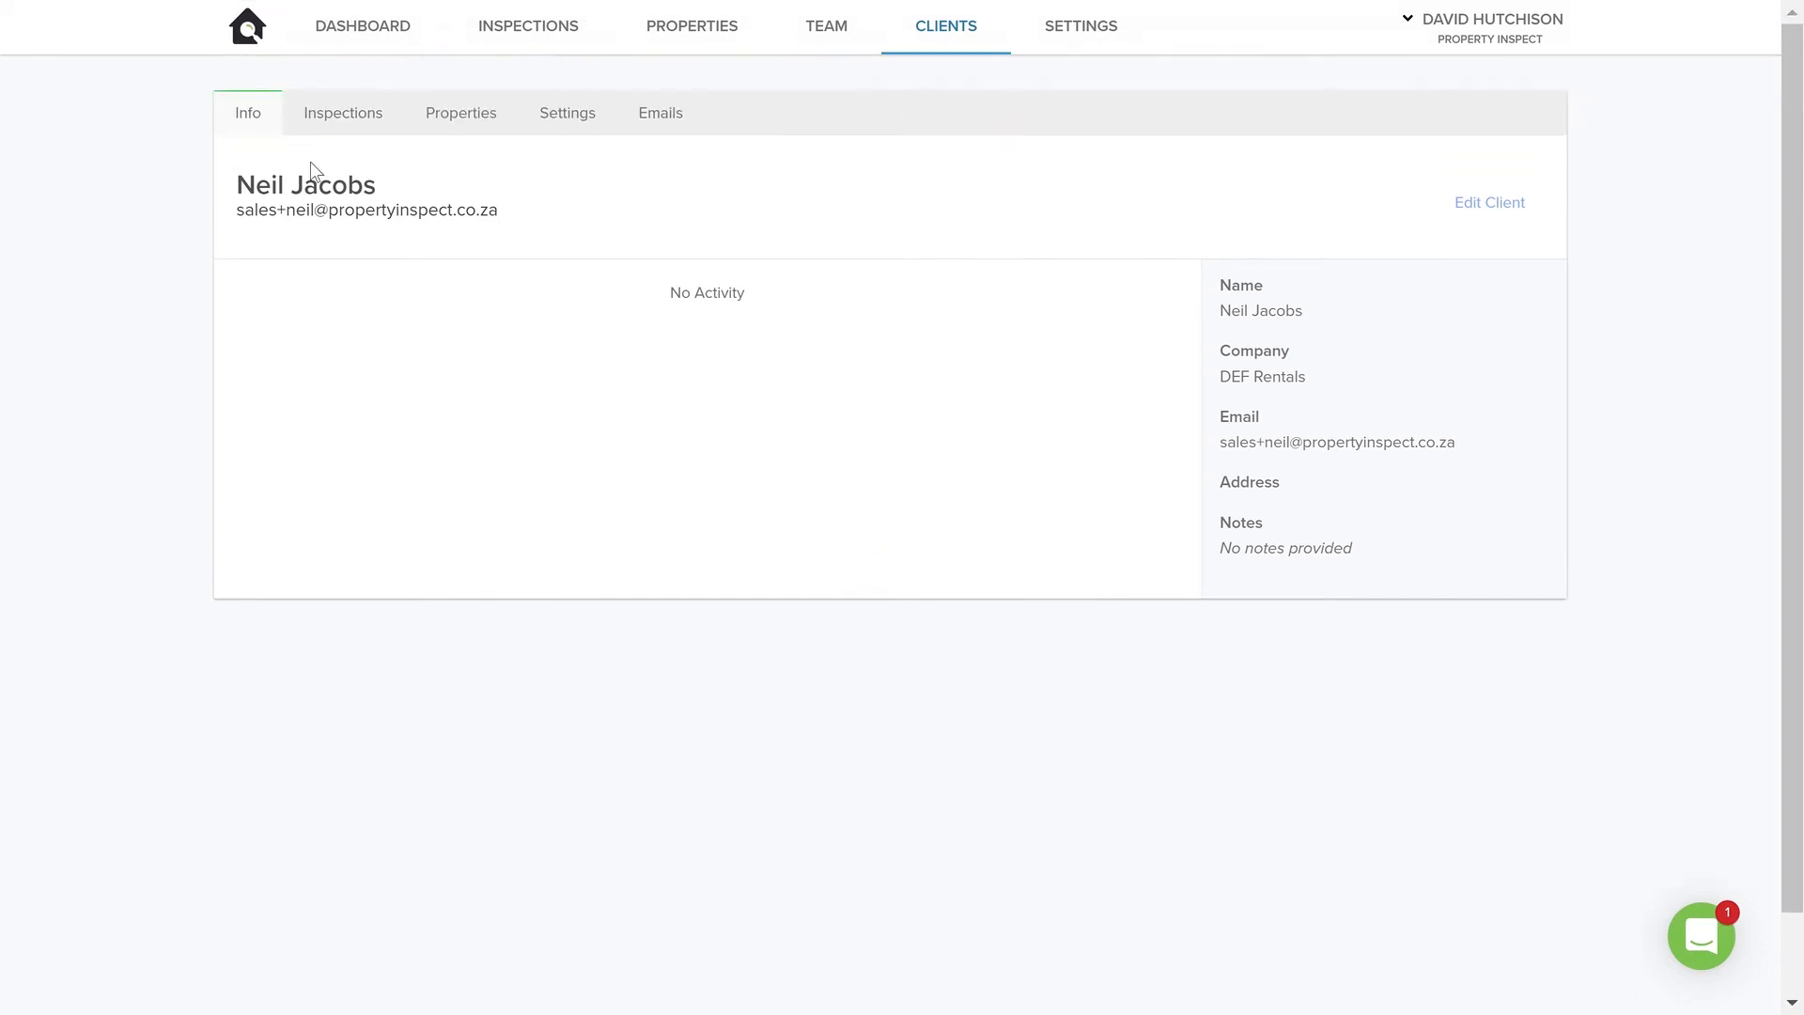
pyautogui.click(360, 114)
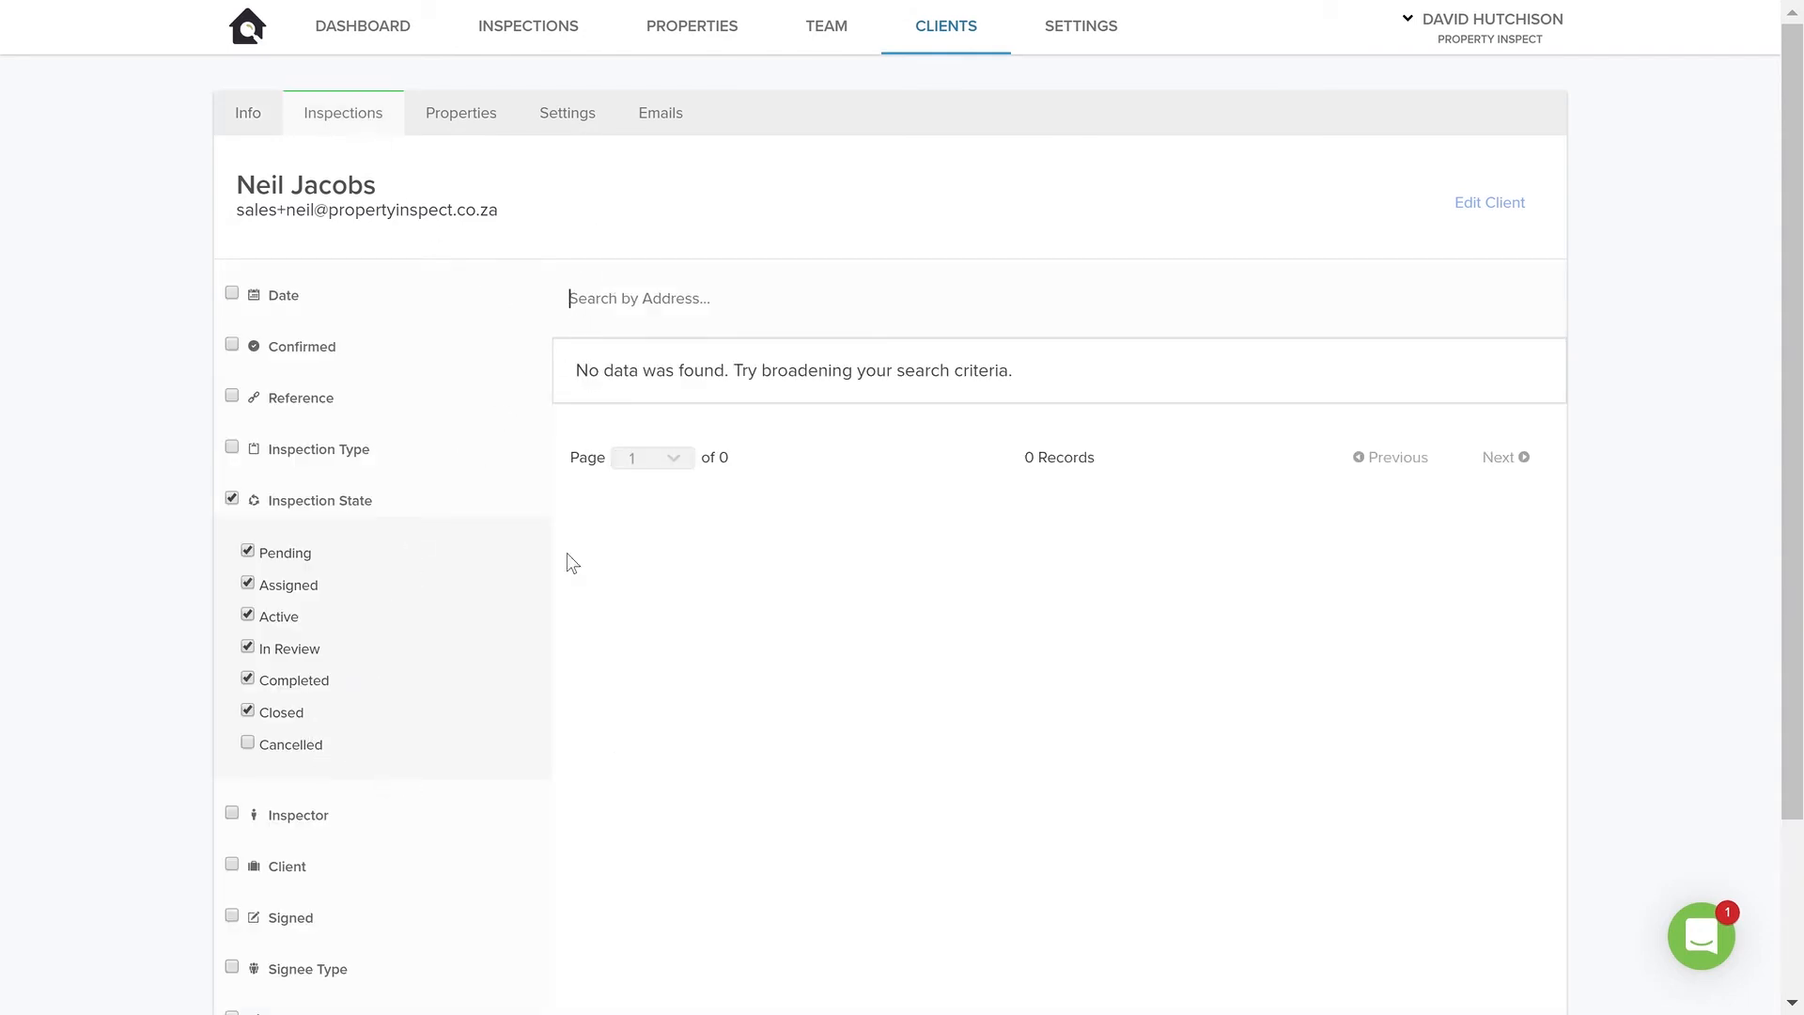
pyautogui.click(482, 135)
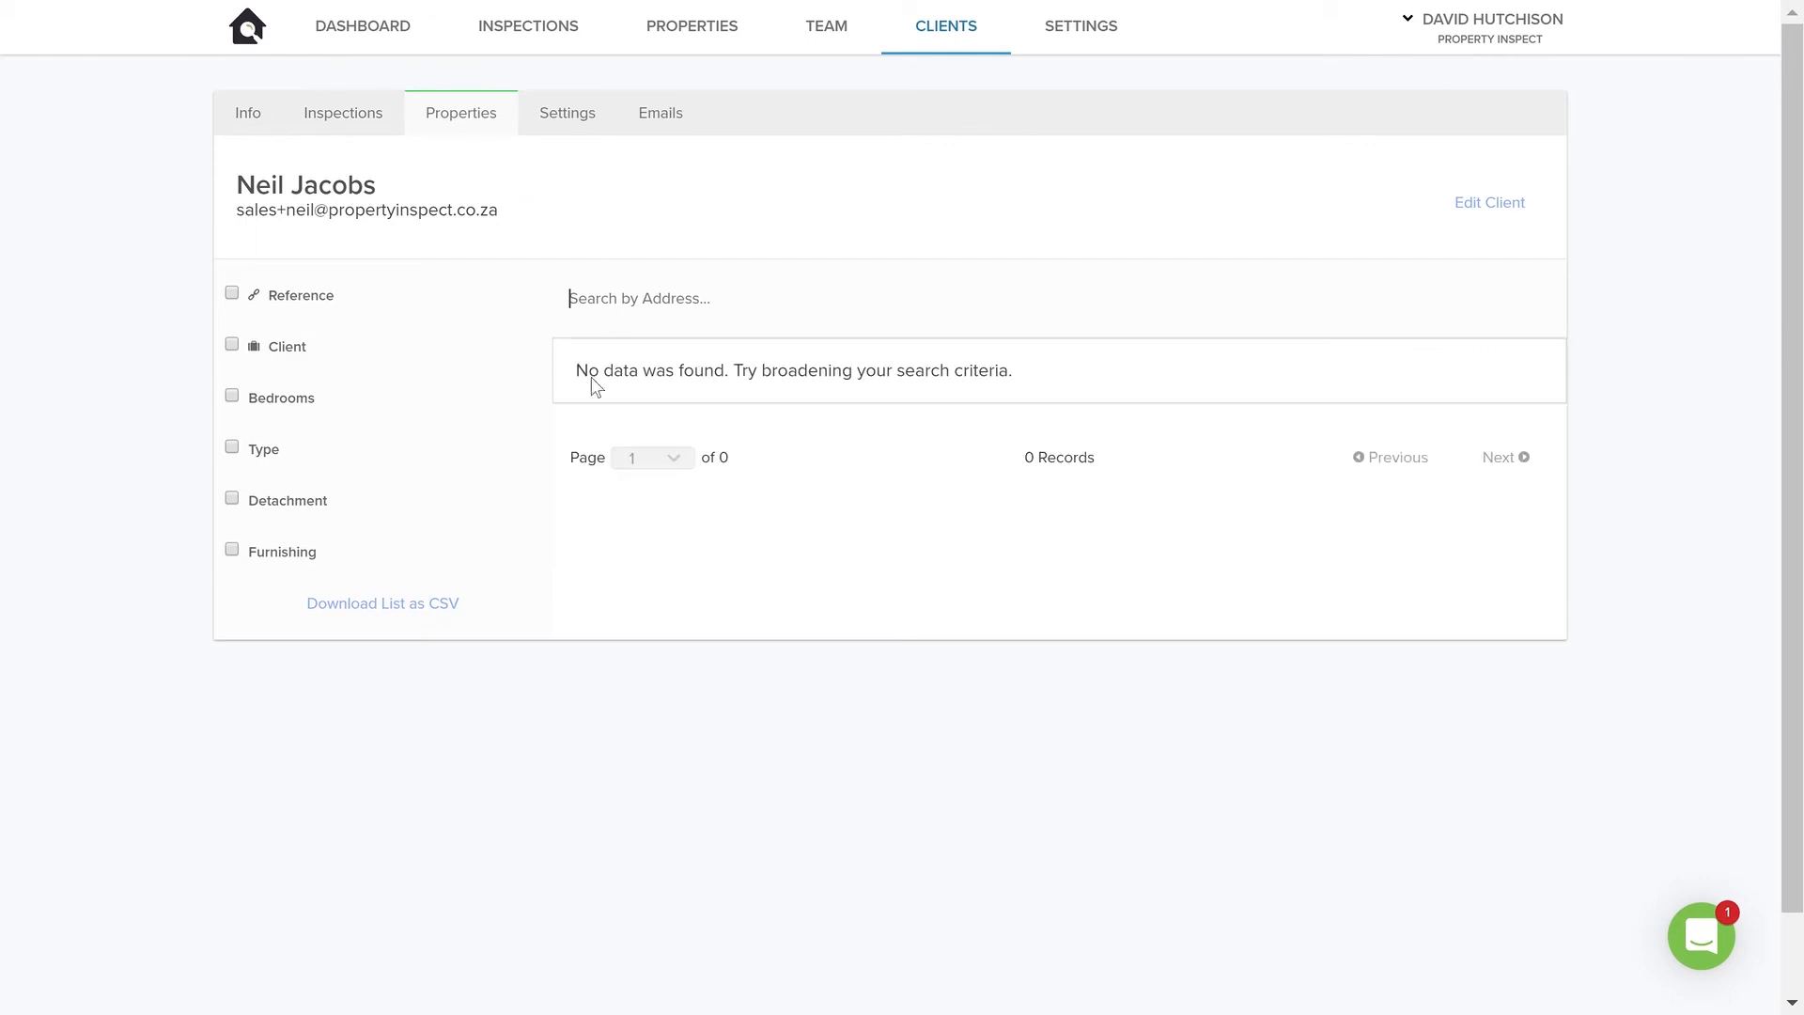
# Disable the Commercial Inspection type in the client's settings and look through the report settings
pyautogui.click(586, 132)
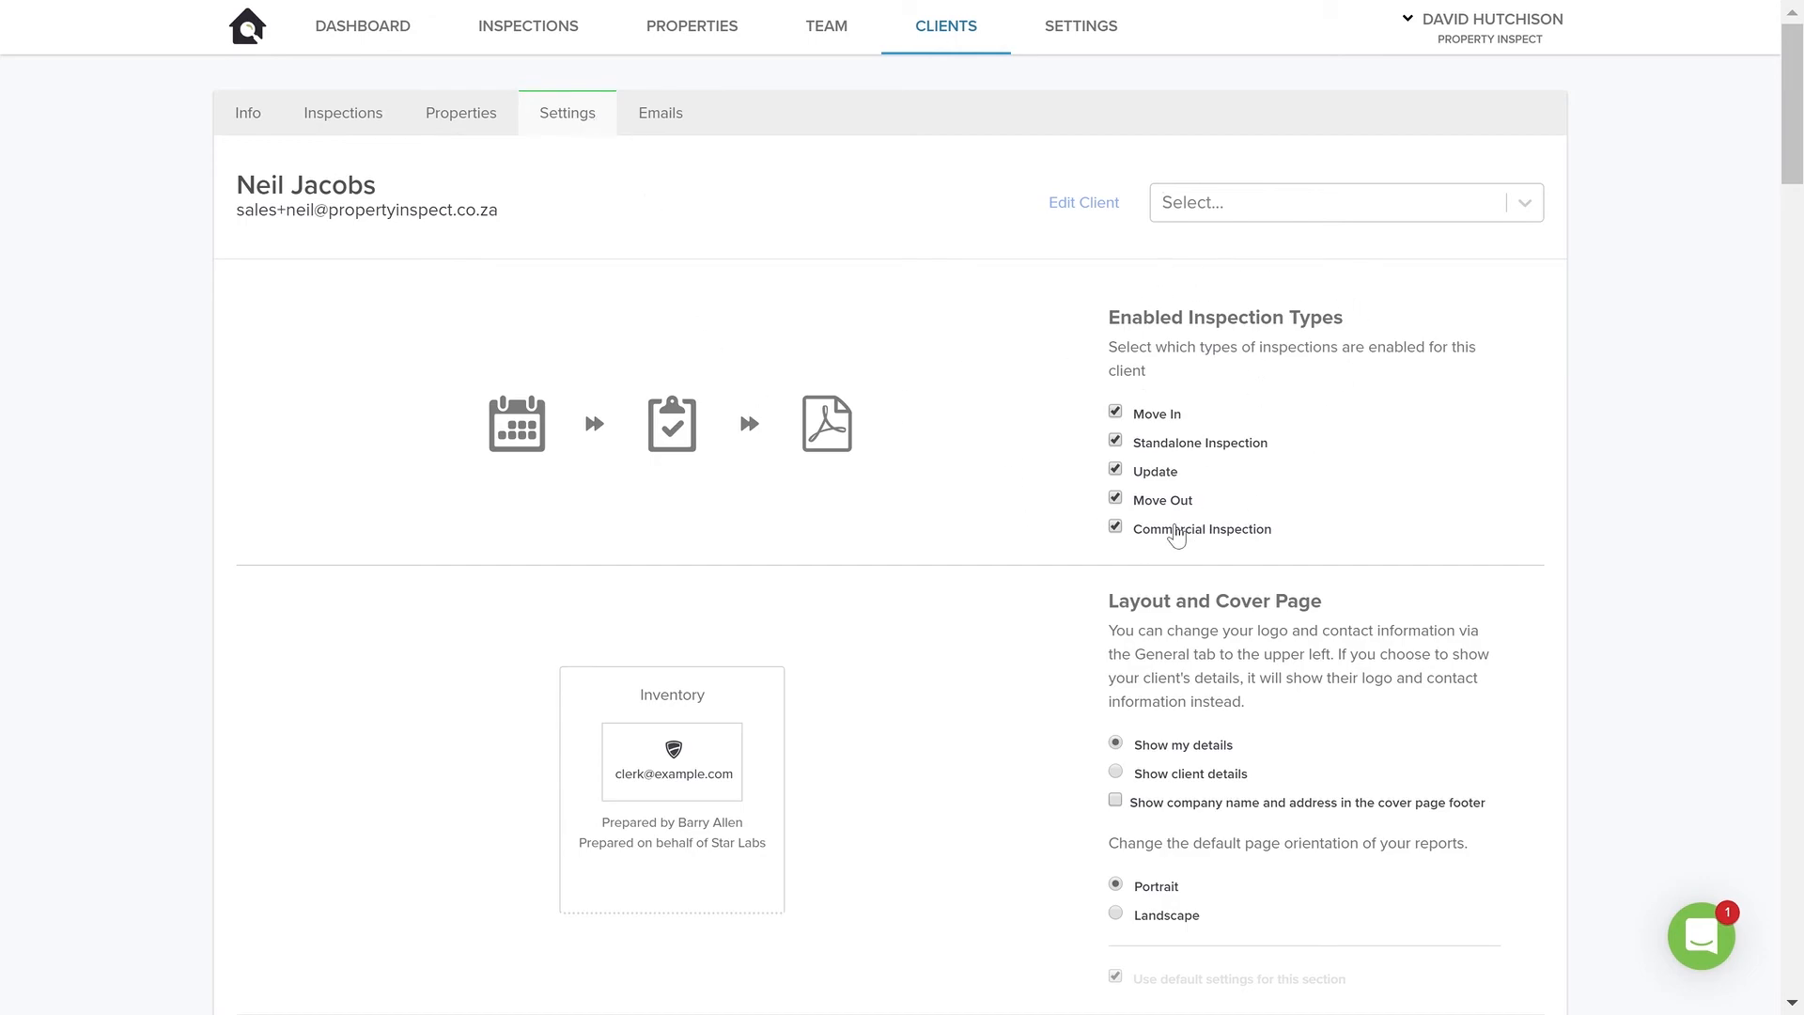
pyautogui.click(1115, 527)
pyautogui.scroll(-7, 1144, 601)
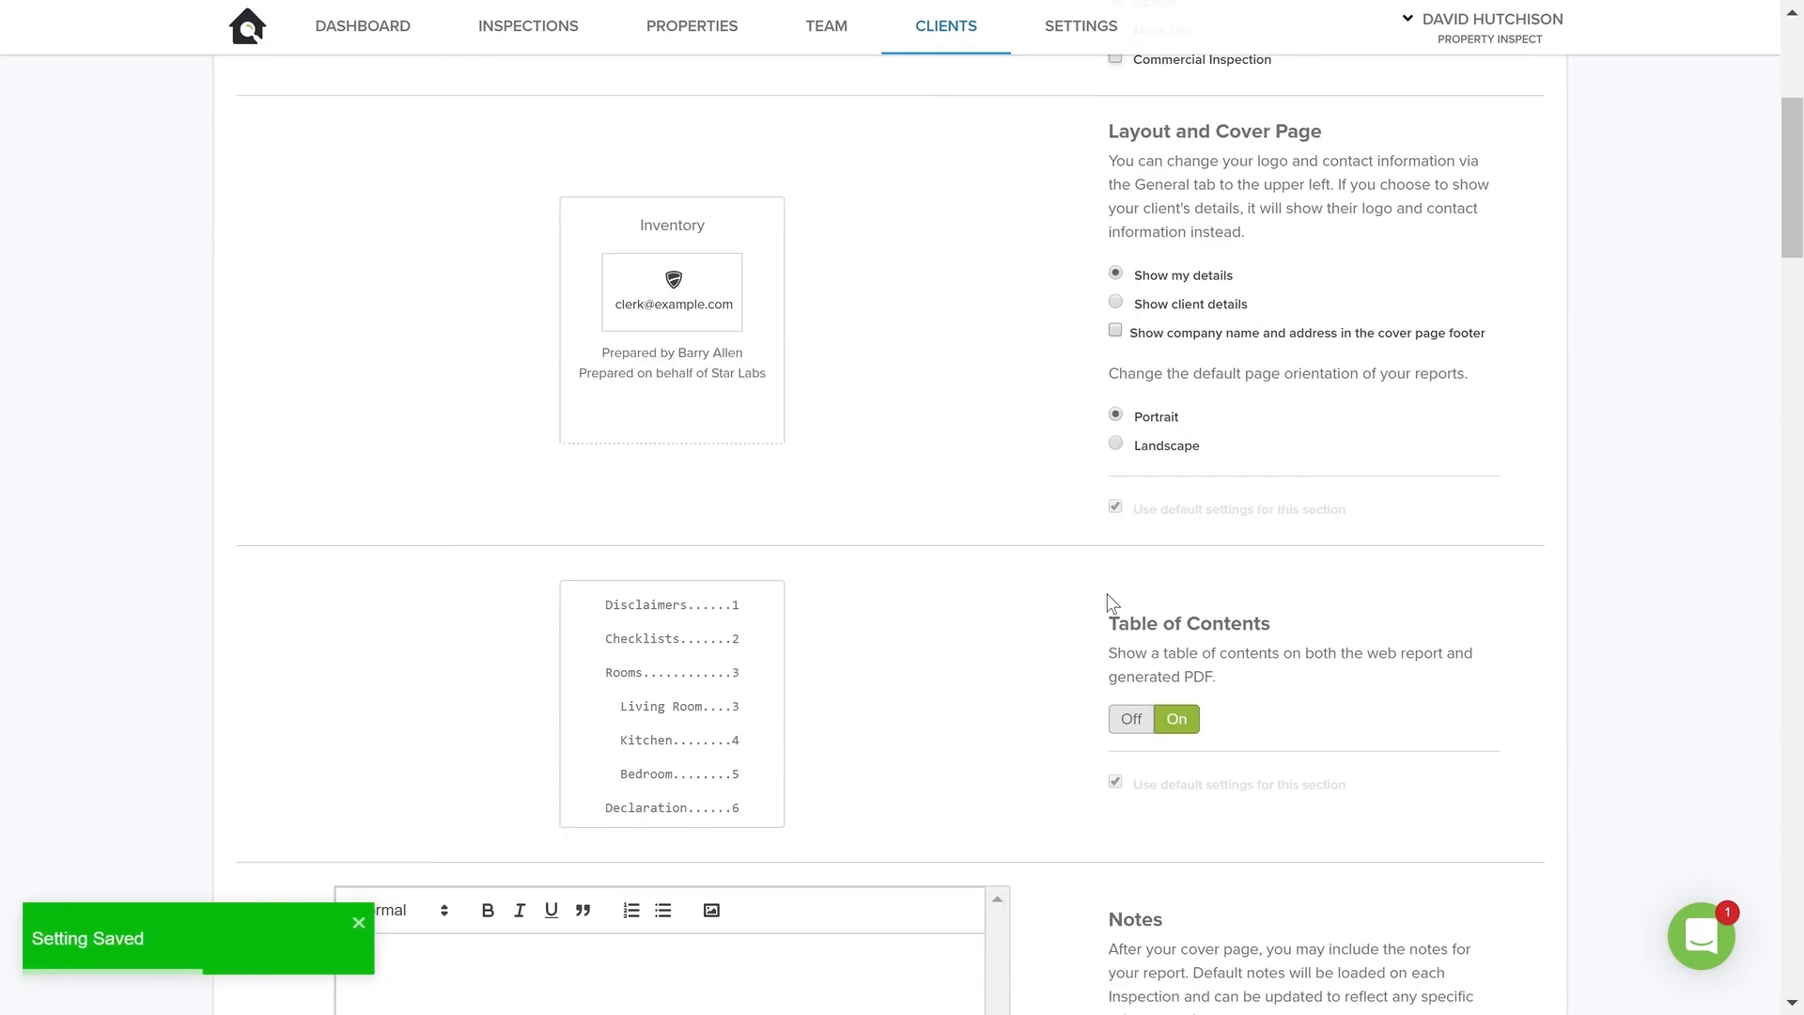
pyautogui.scroll(-5, 1113, 597)
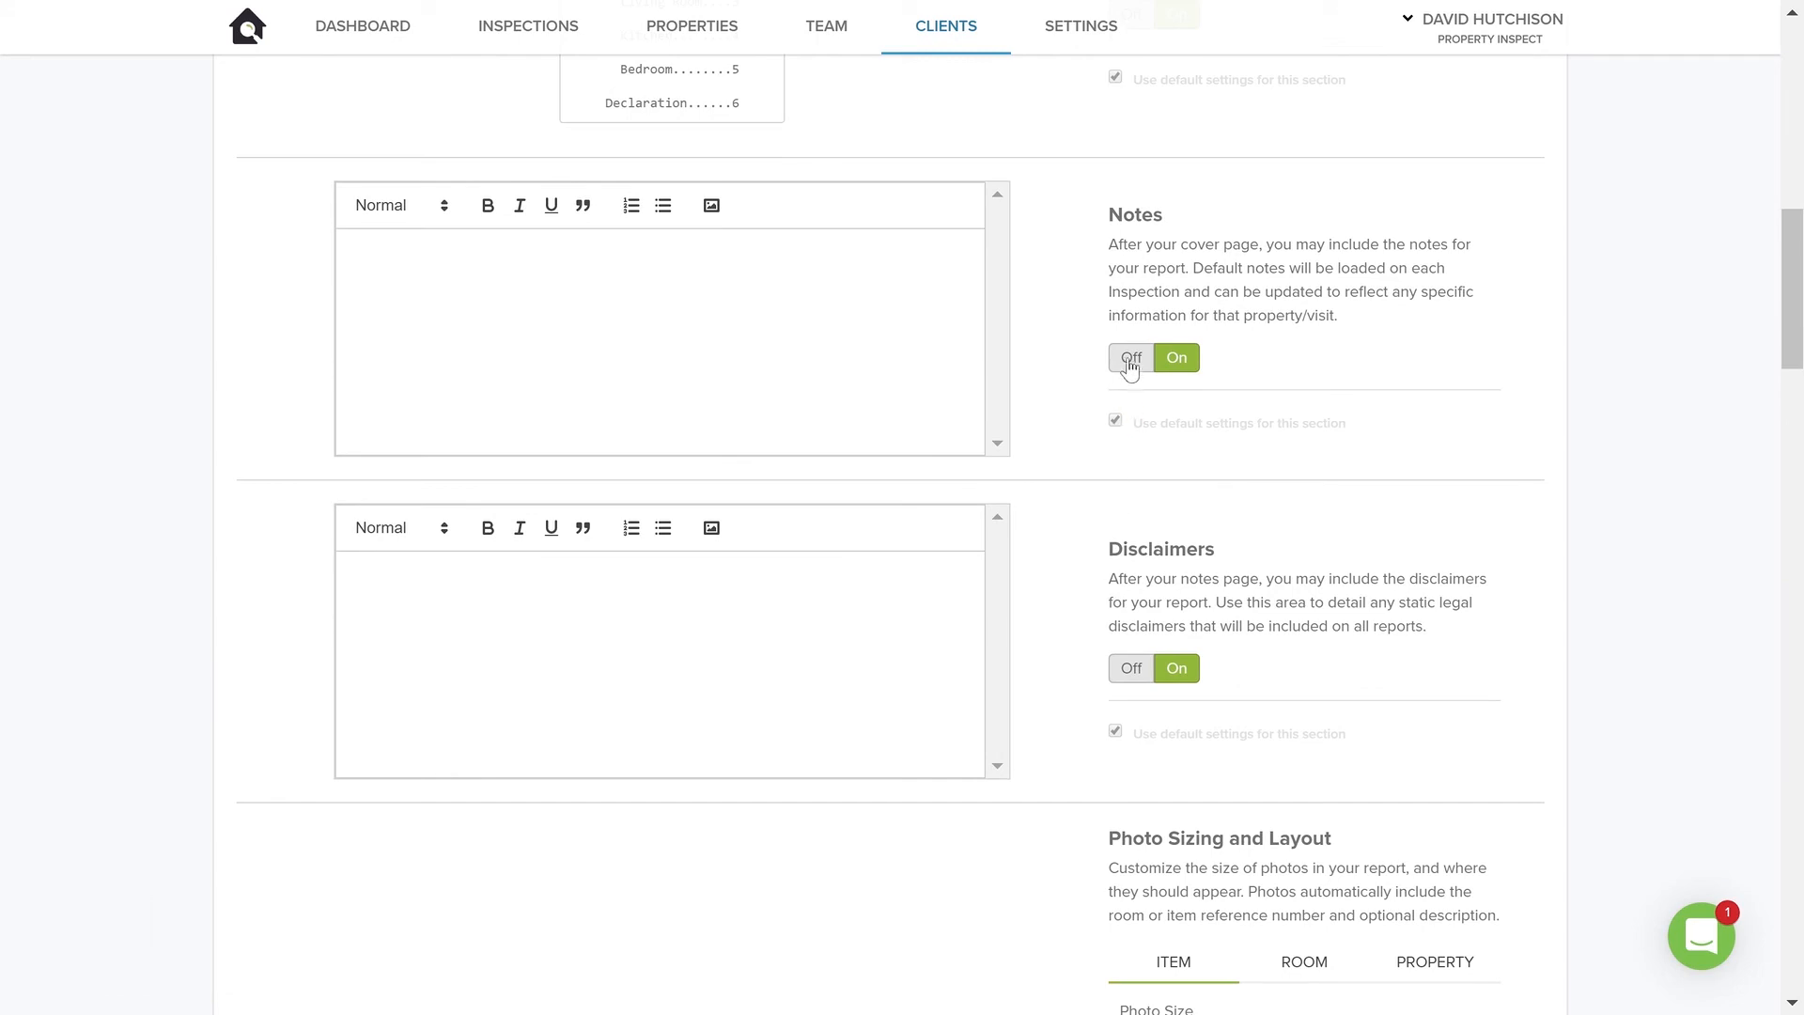
pyautogui.scroll(-10, 1176, 511)
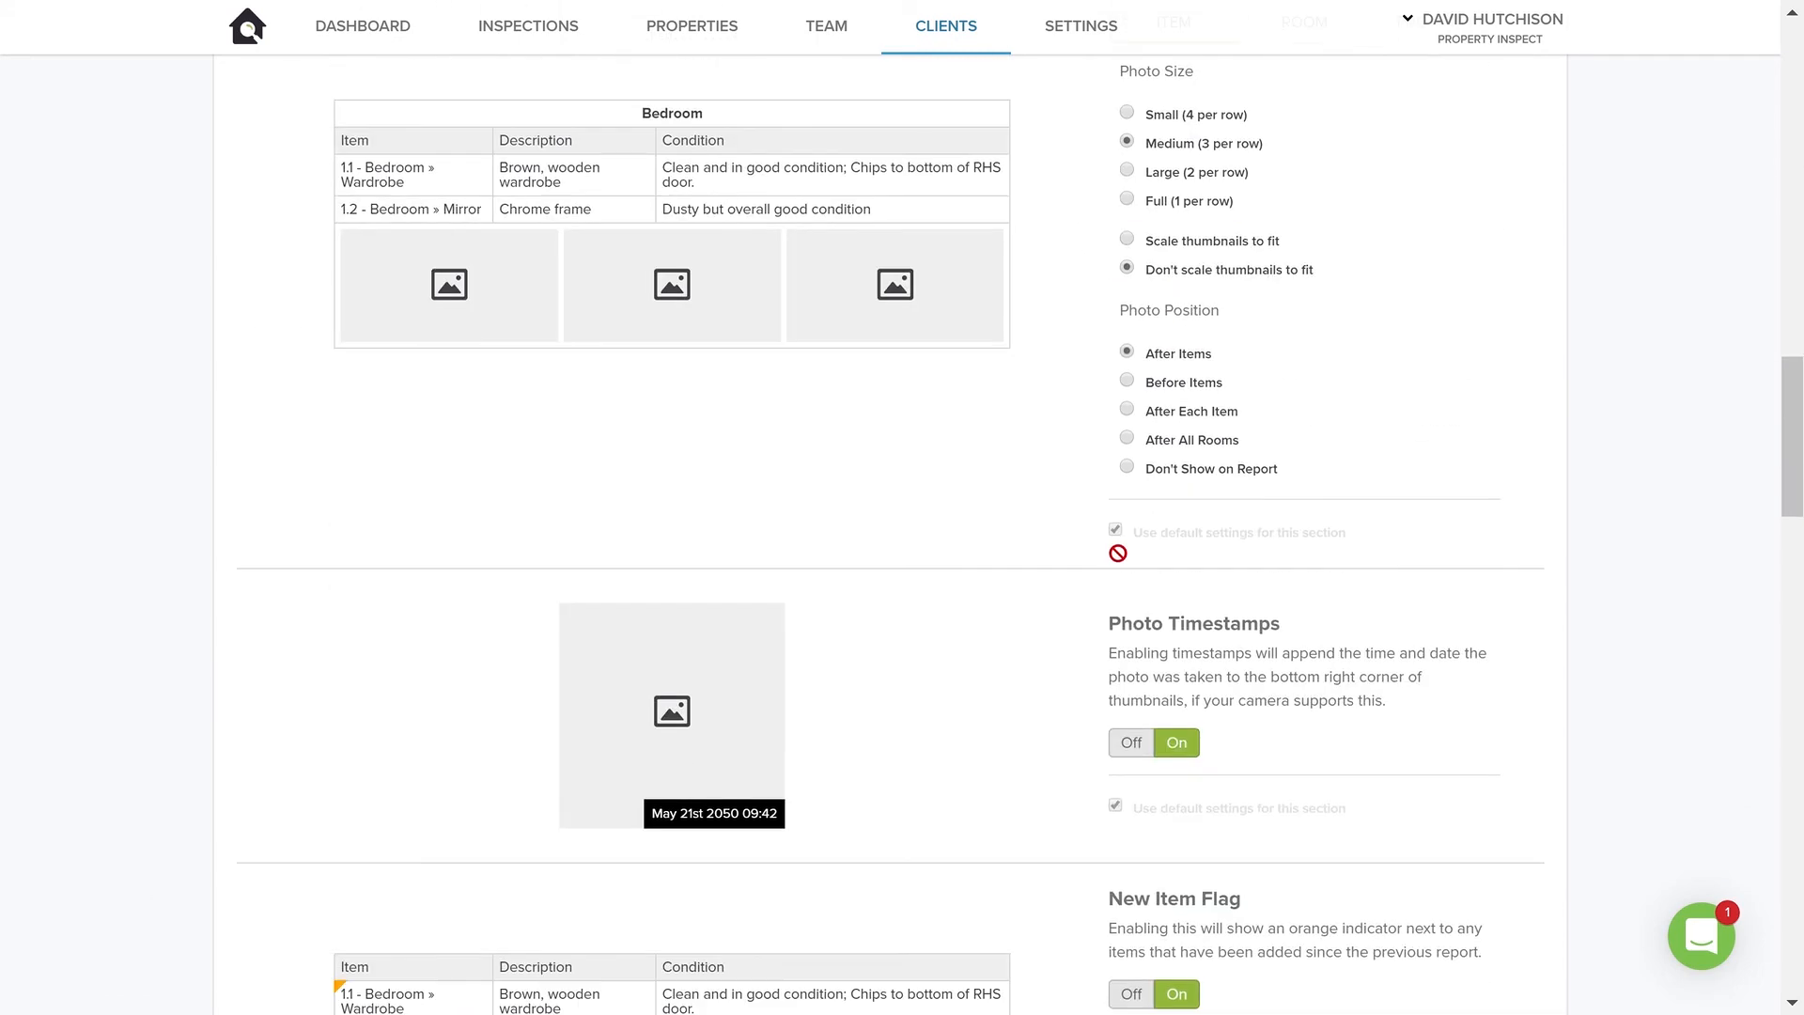
pyautogui.scroll(20, 1114, 576)
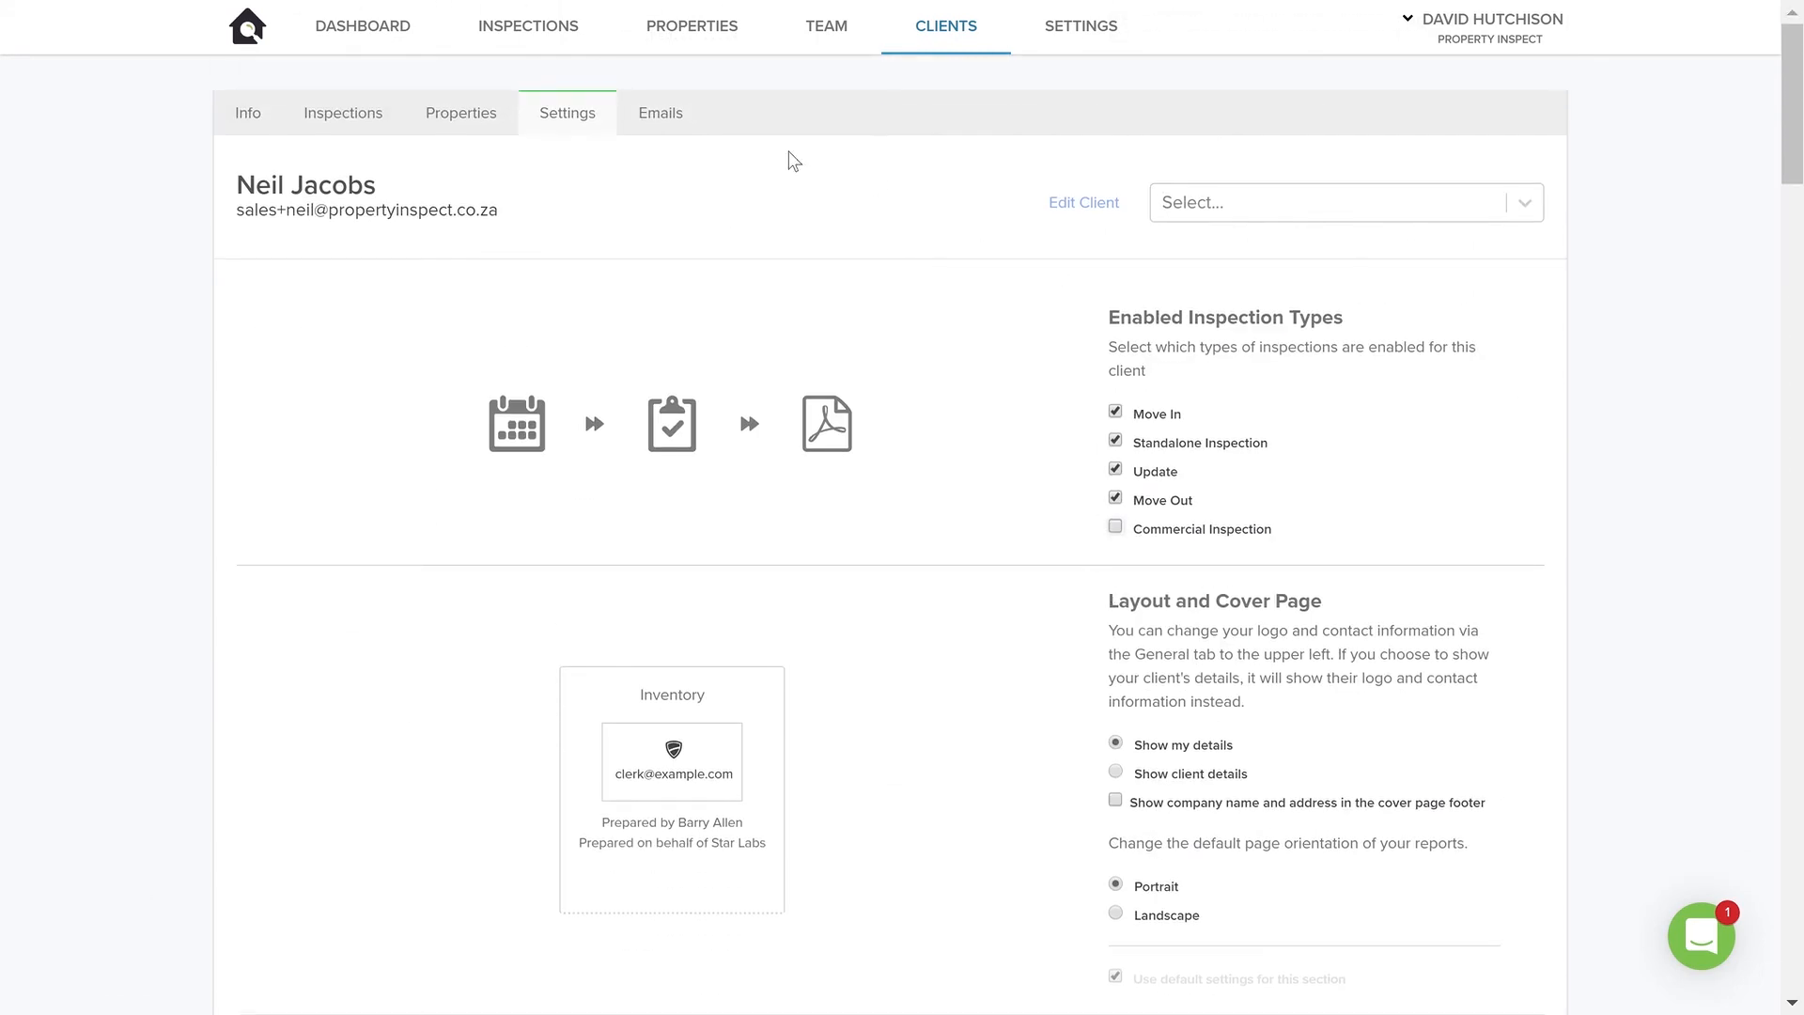
# Turn off the client's Inspection Signed, Inspection Confirmed and Inspection Closed email notifications
pyautogui.click(674, 126)
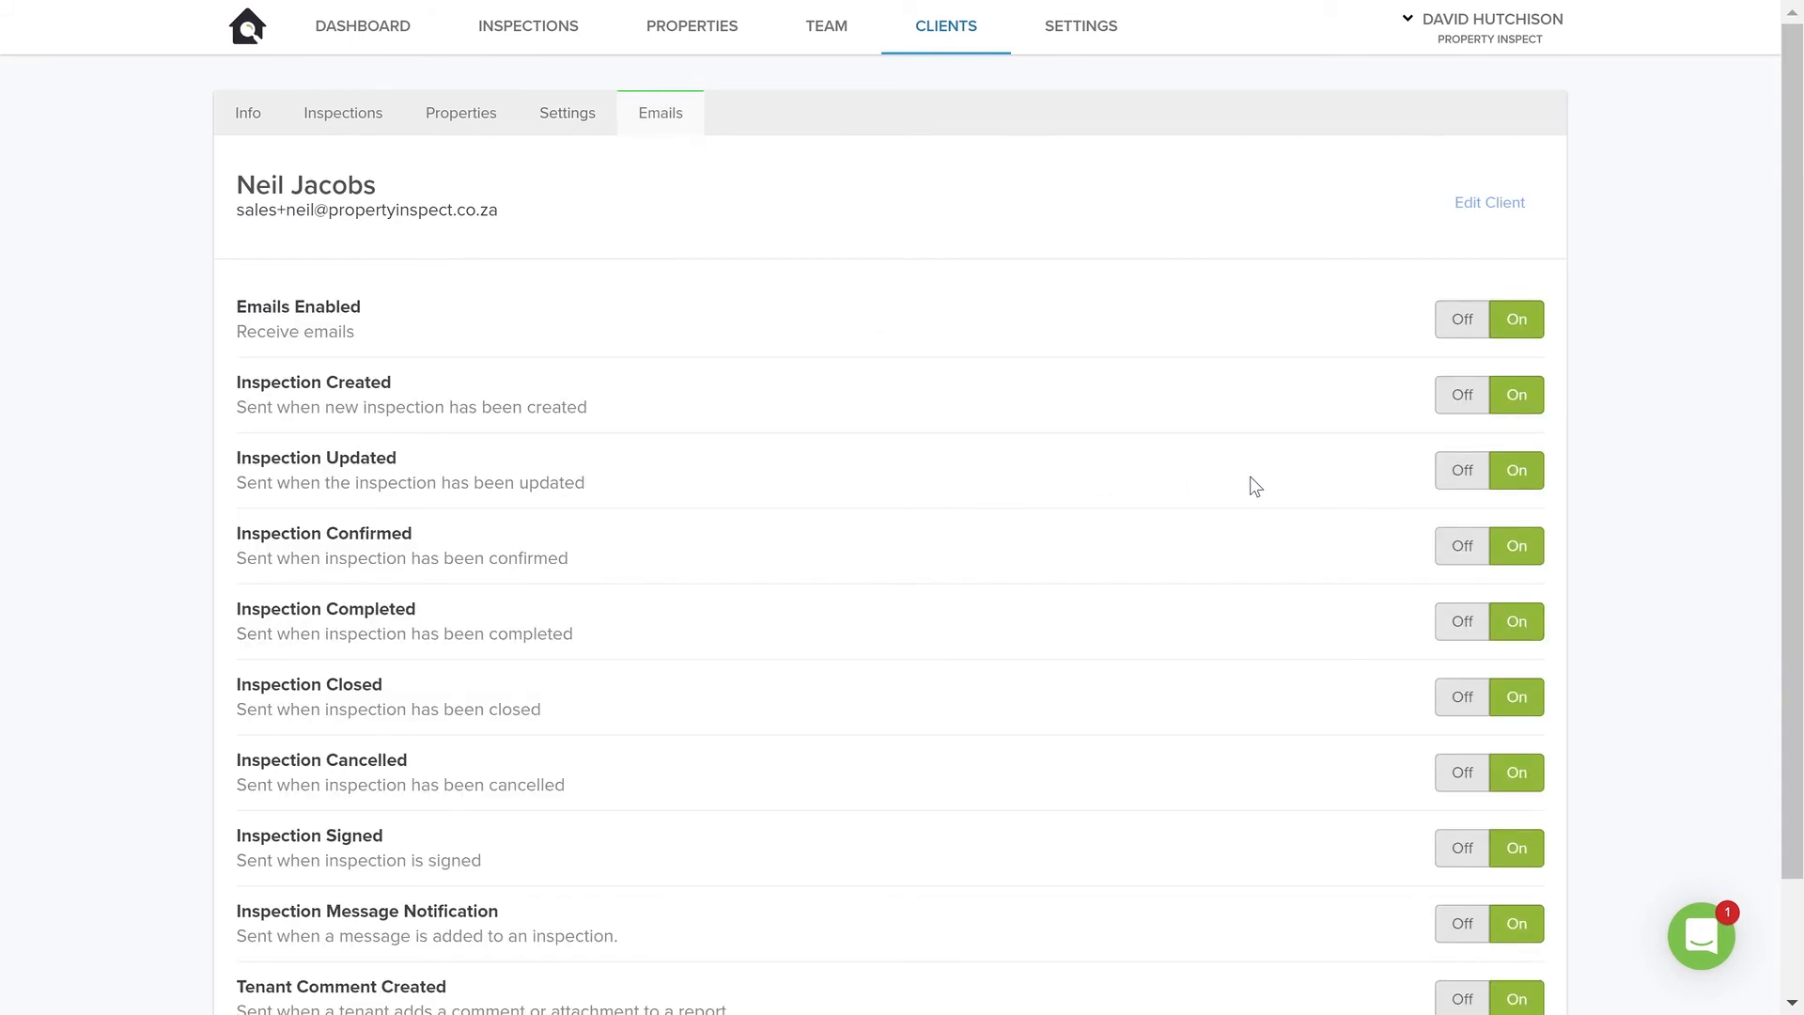
pyautogui.scroll(-2, 1240, 504)
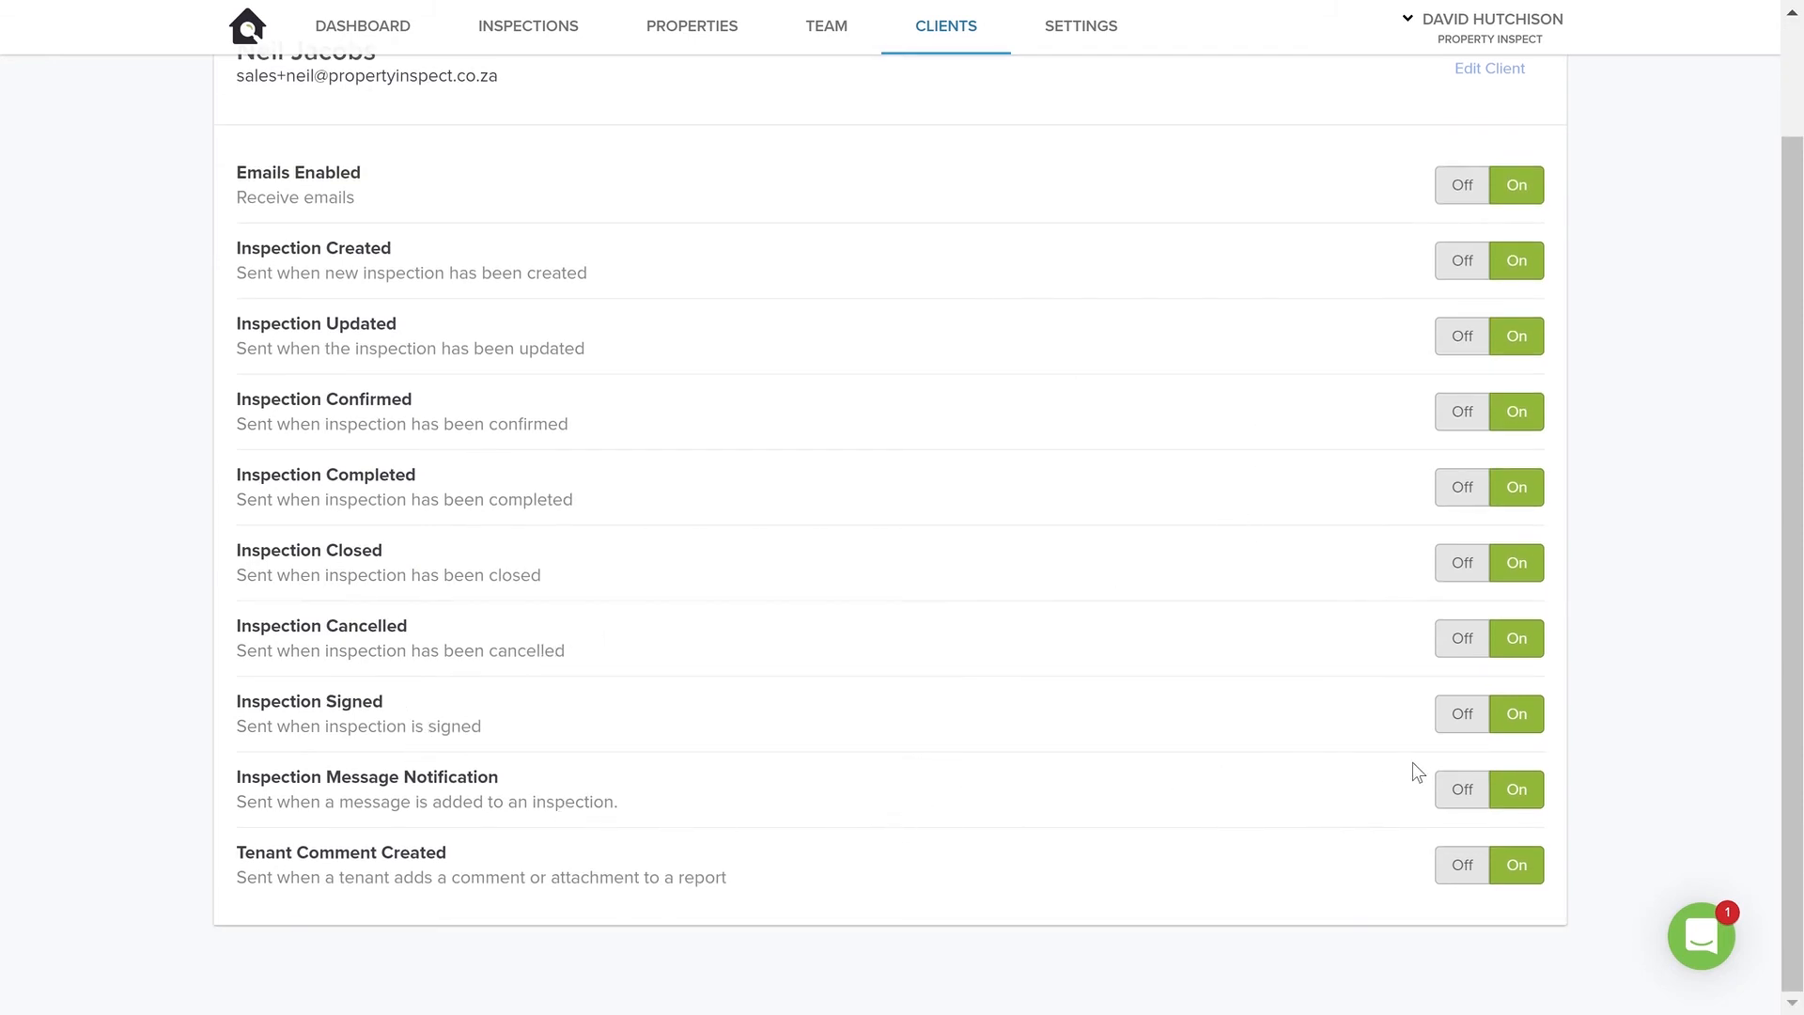
pyautogui.click(1462, 716)
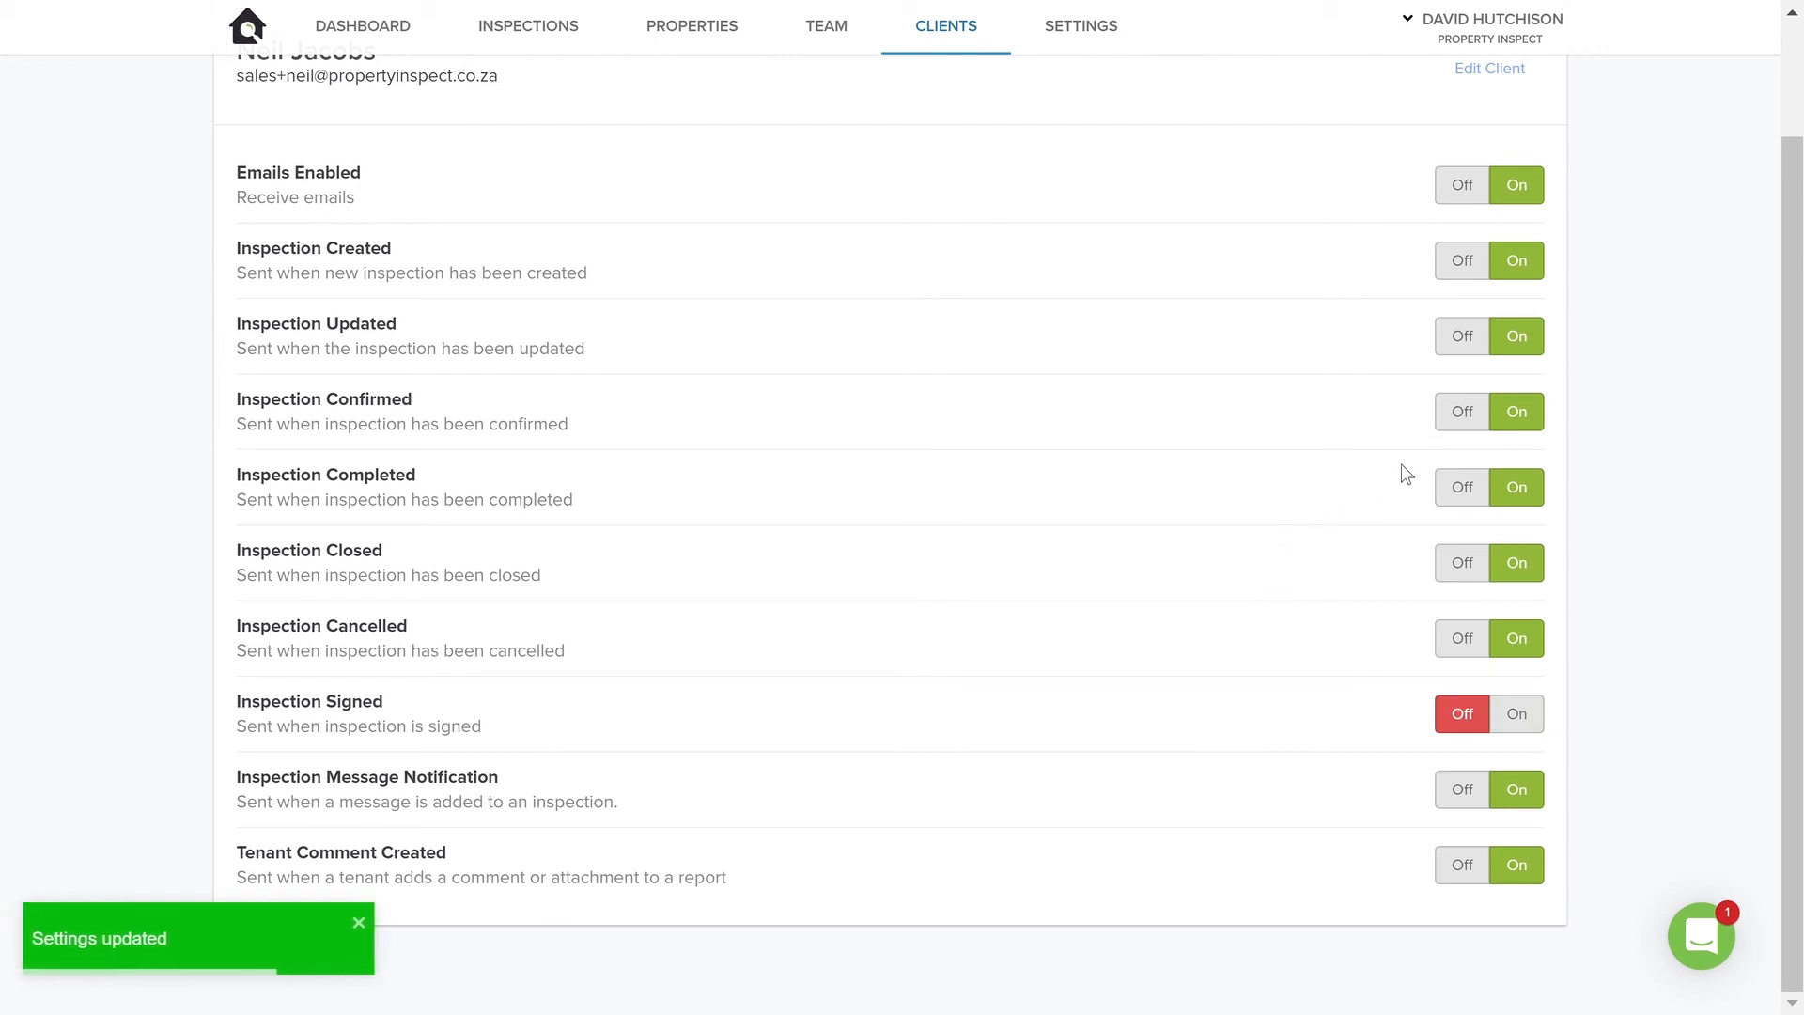
pyautogui.click(1459, 412)
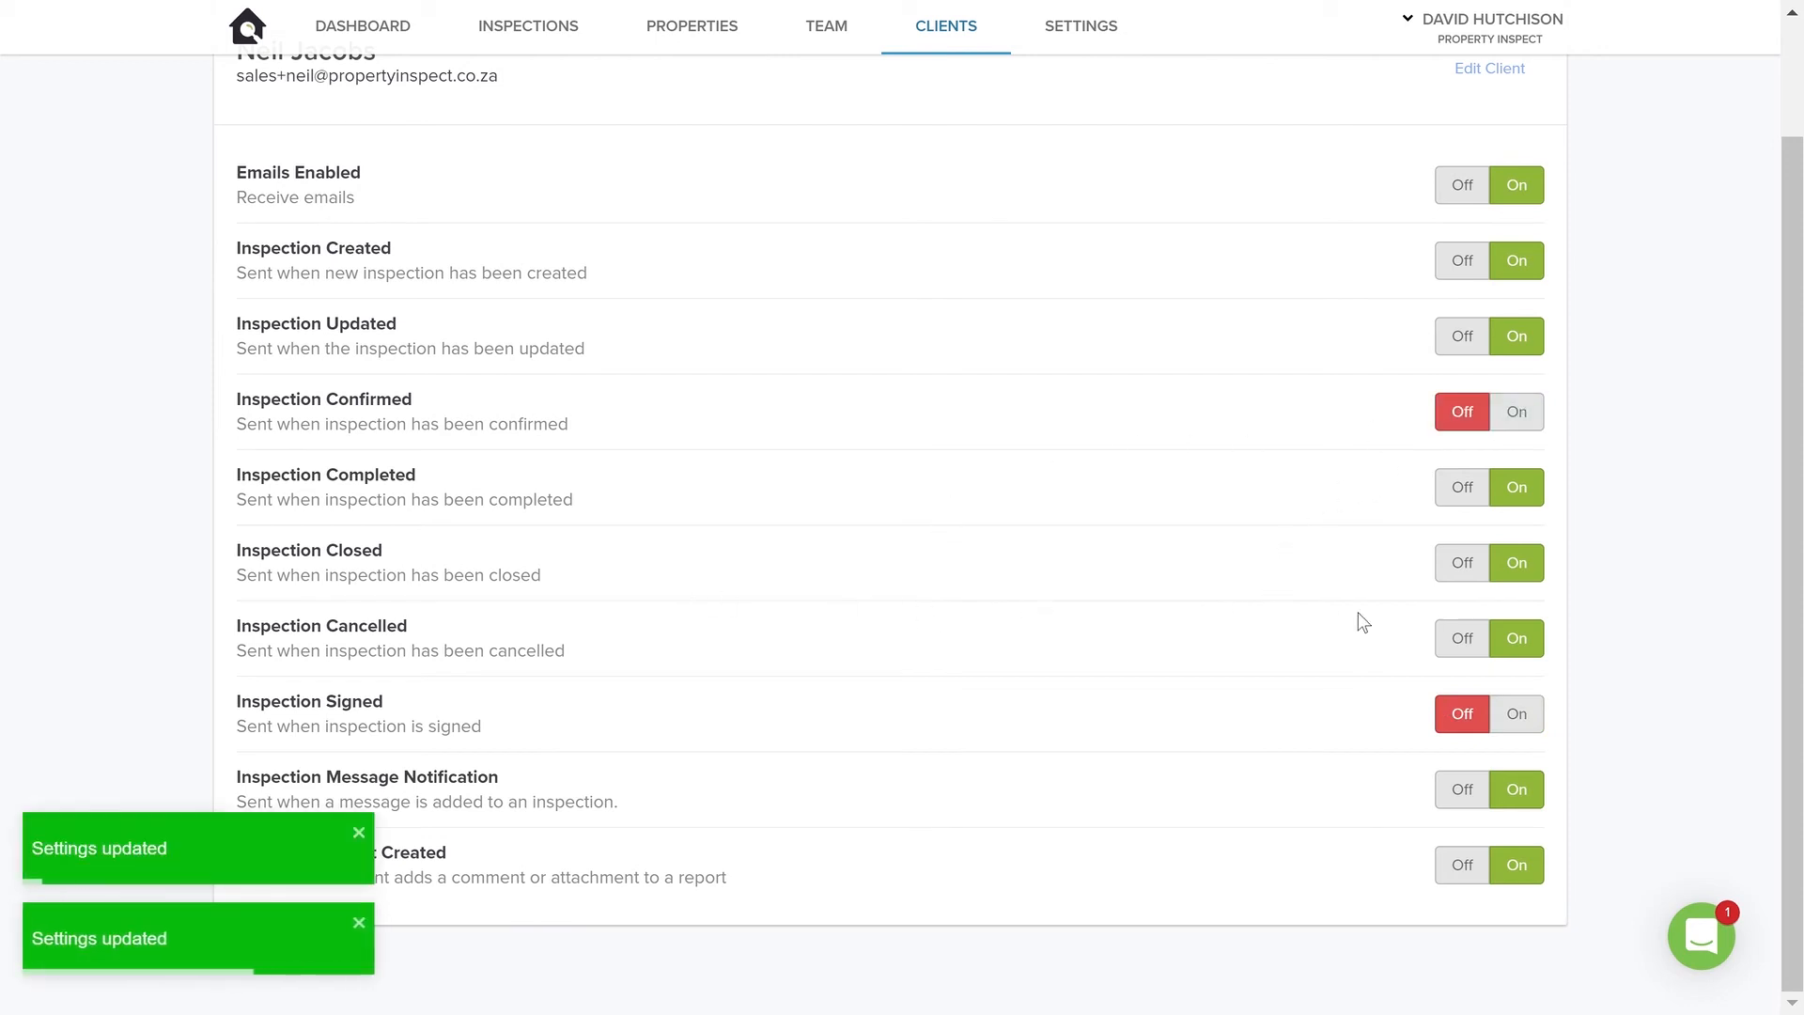
pyautogui.click(1466, 565)
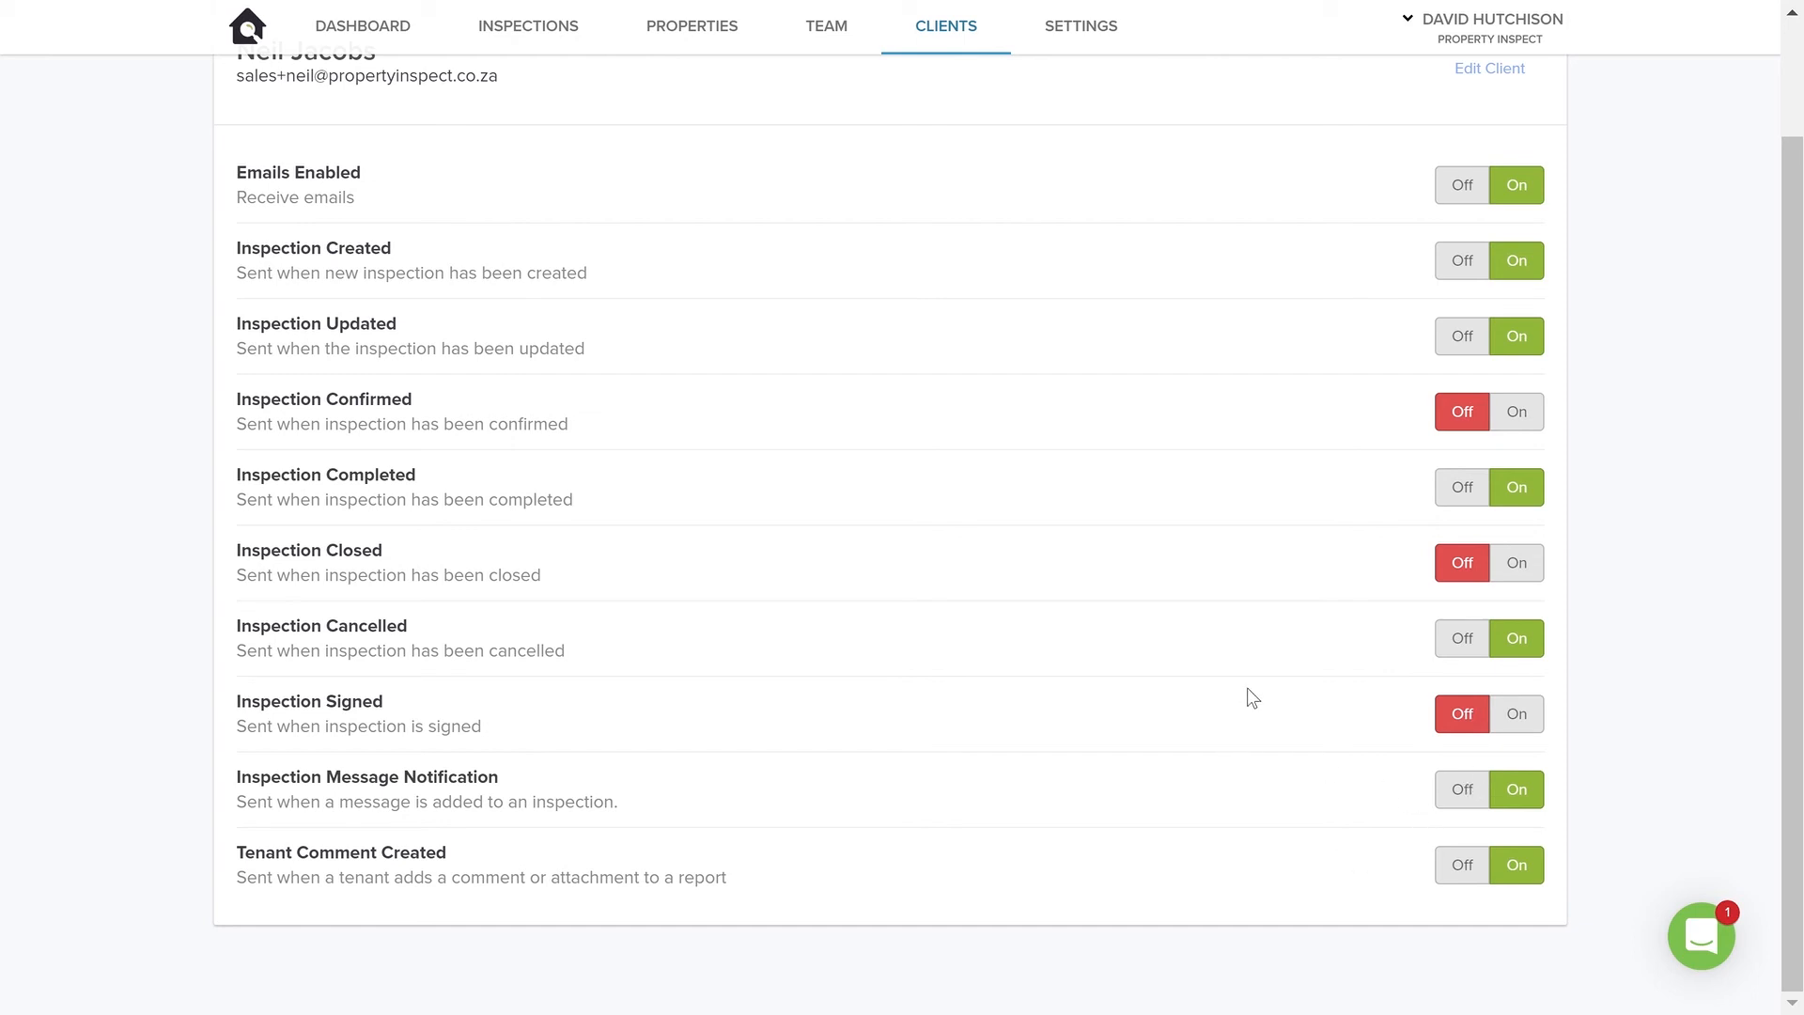
# Enable price lists in the account-wide settings and return to the clients list
pyautogui.scroll(2, 1313, 600)
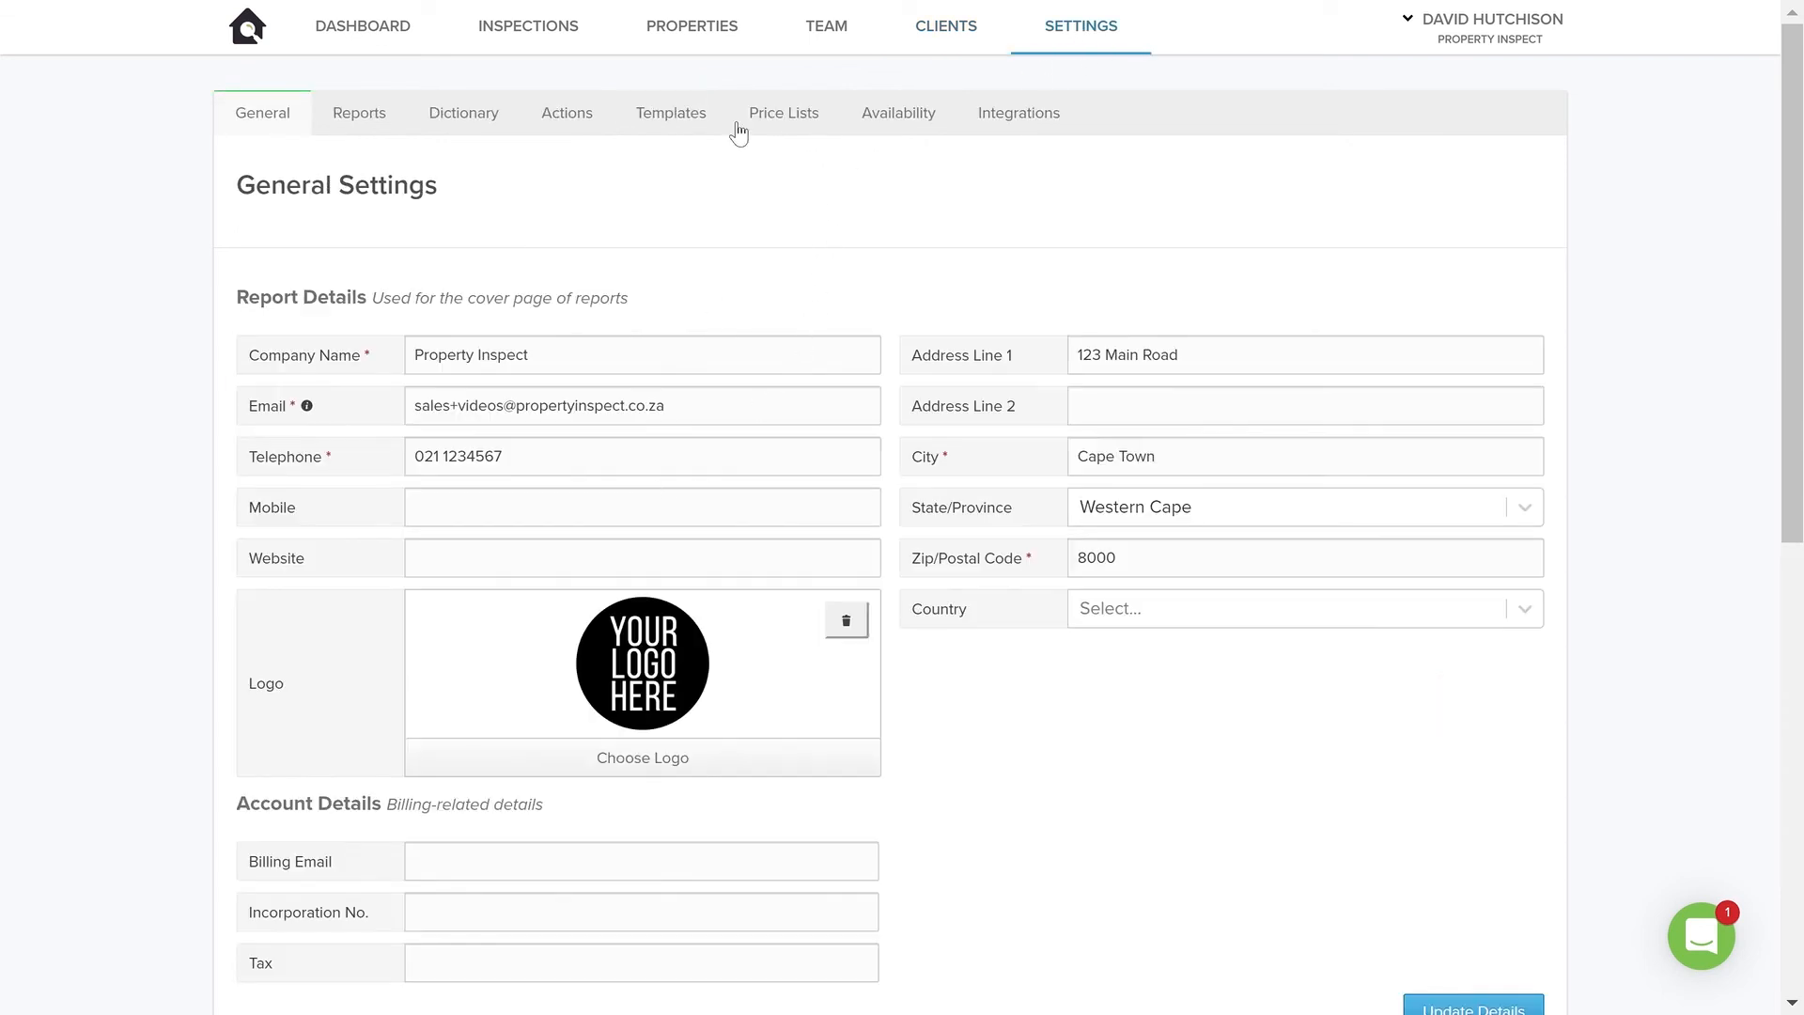
pyautogui.click(783, 117)
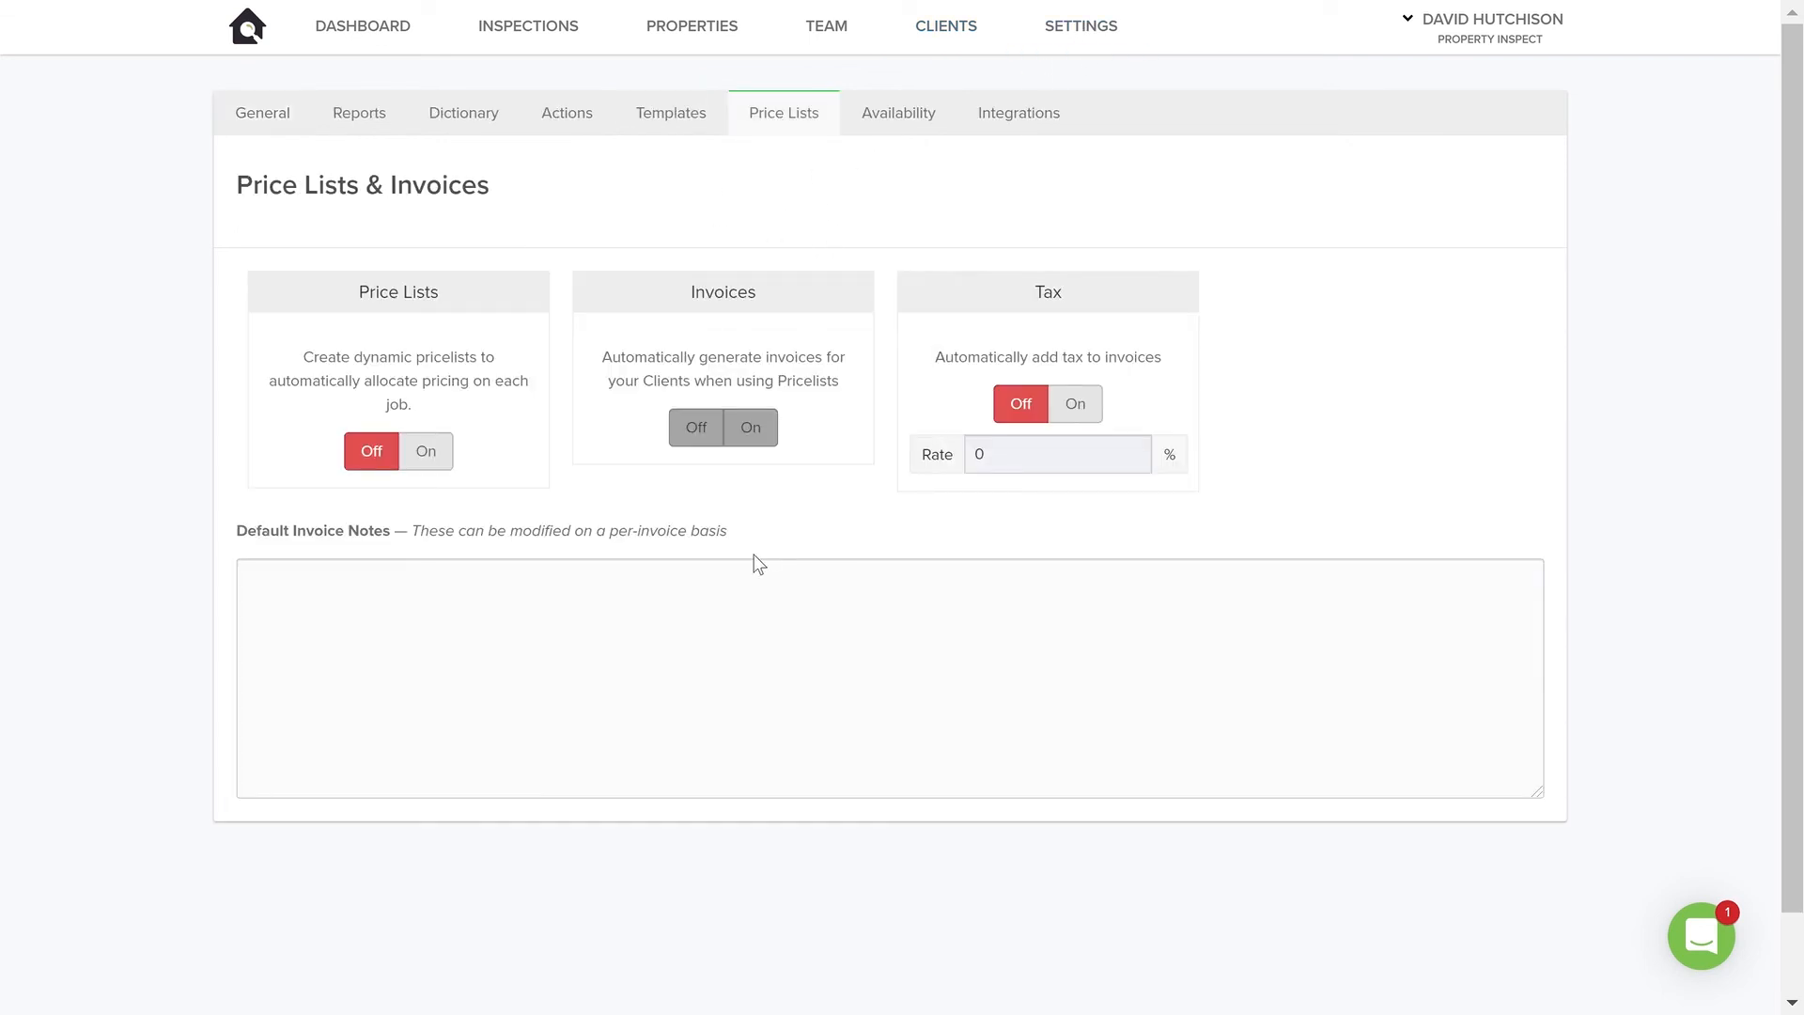
pyautogui.click(425, 451)
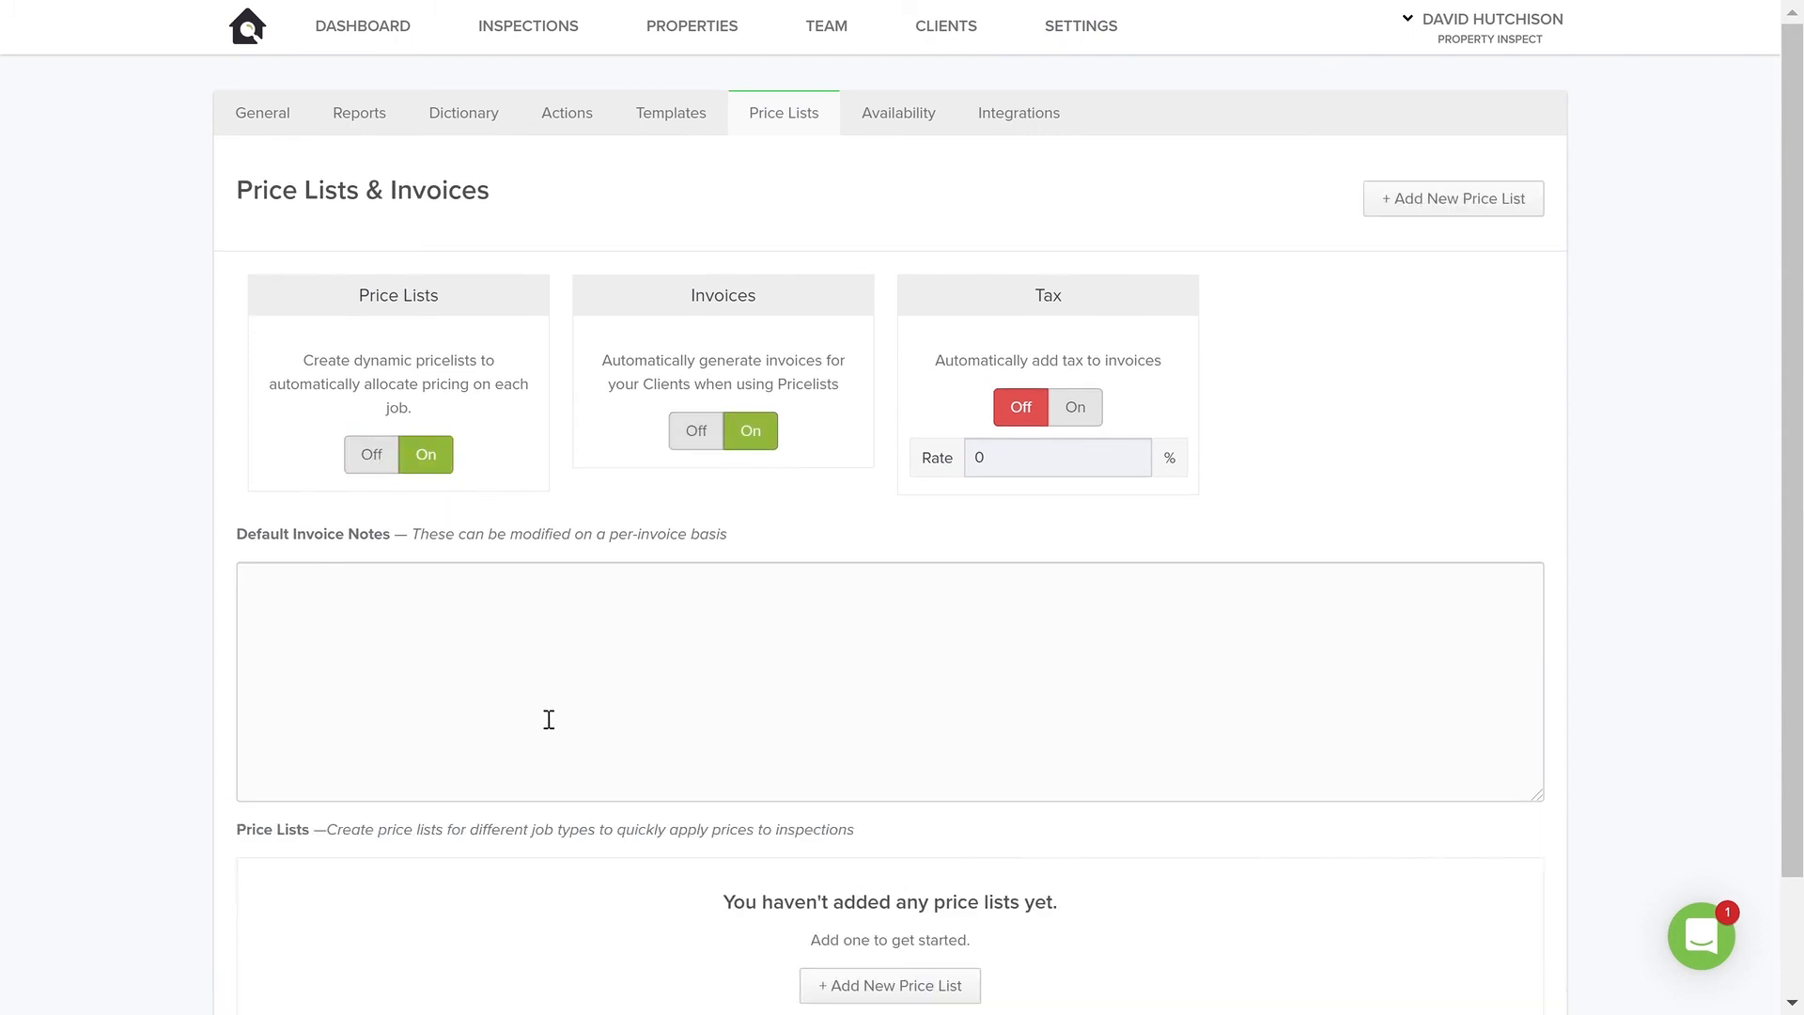
pyautogui.scroll(-2, 786, 584)
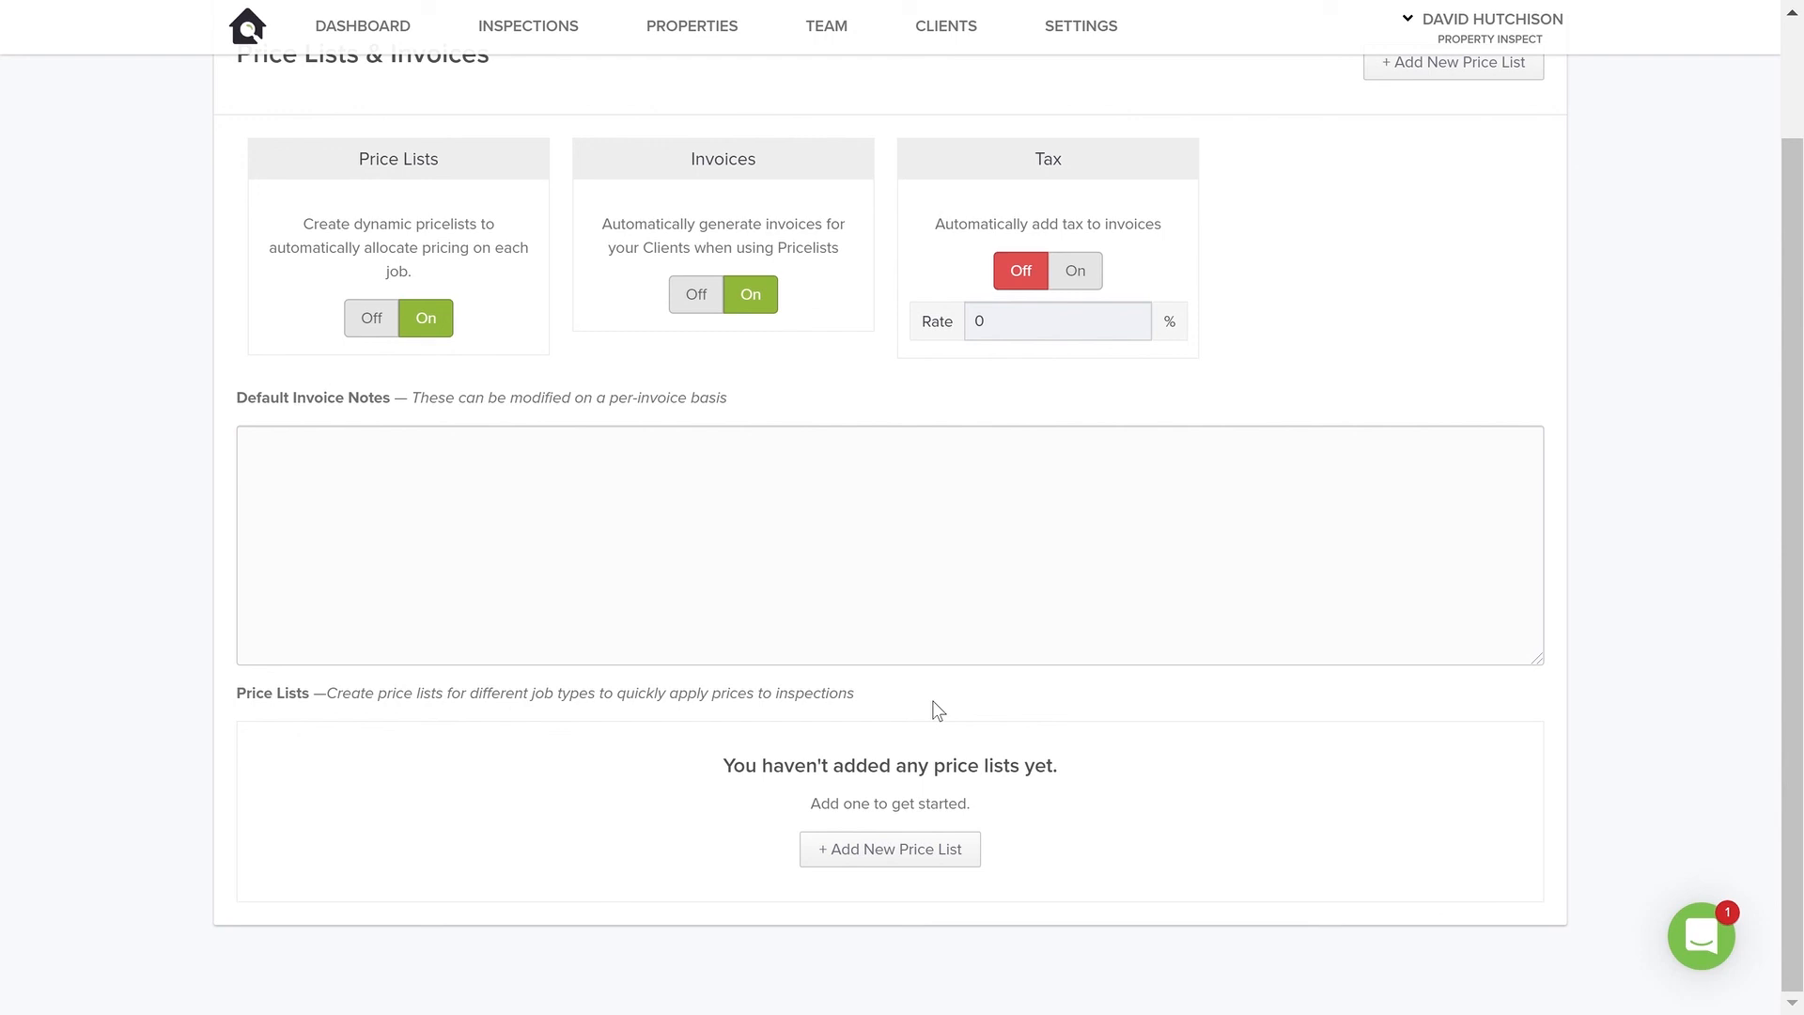
pyautogui.scroll(2, 1055, 544)
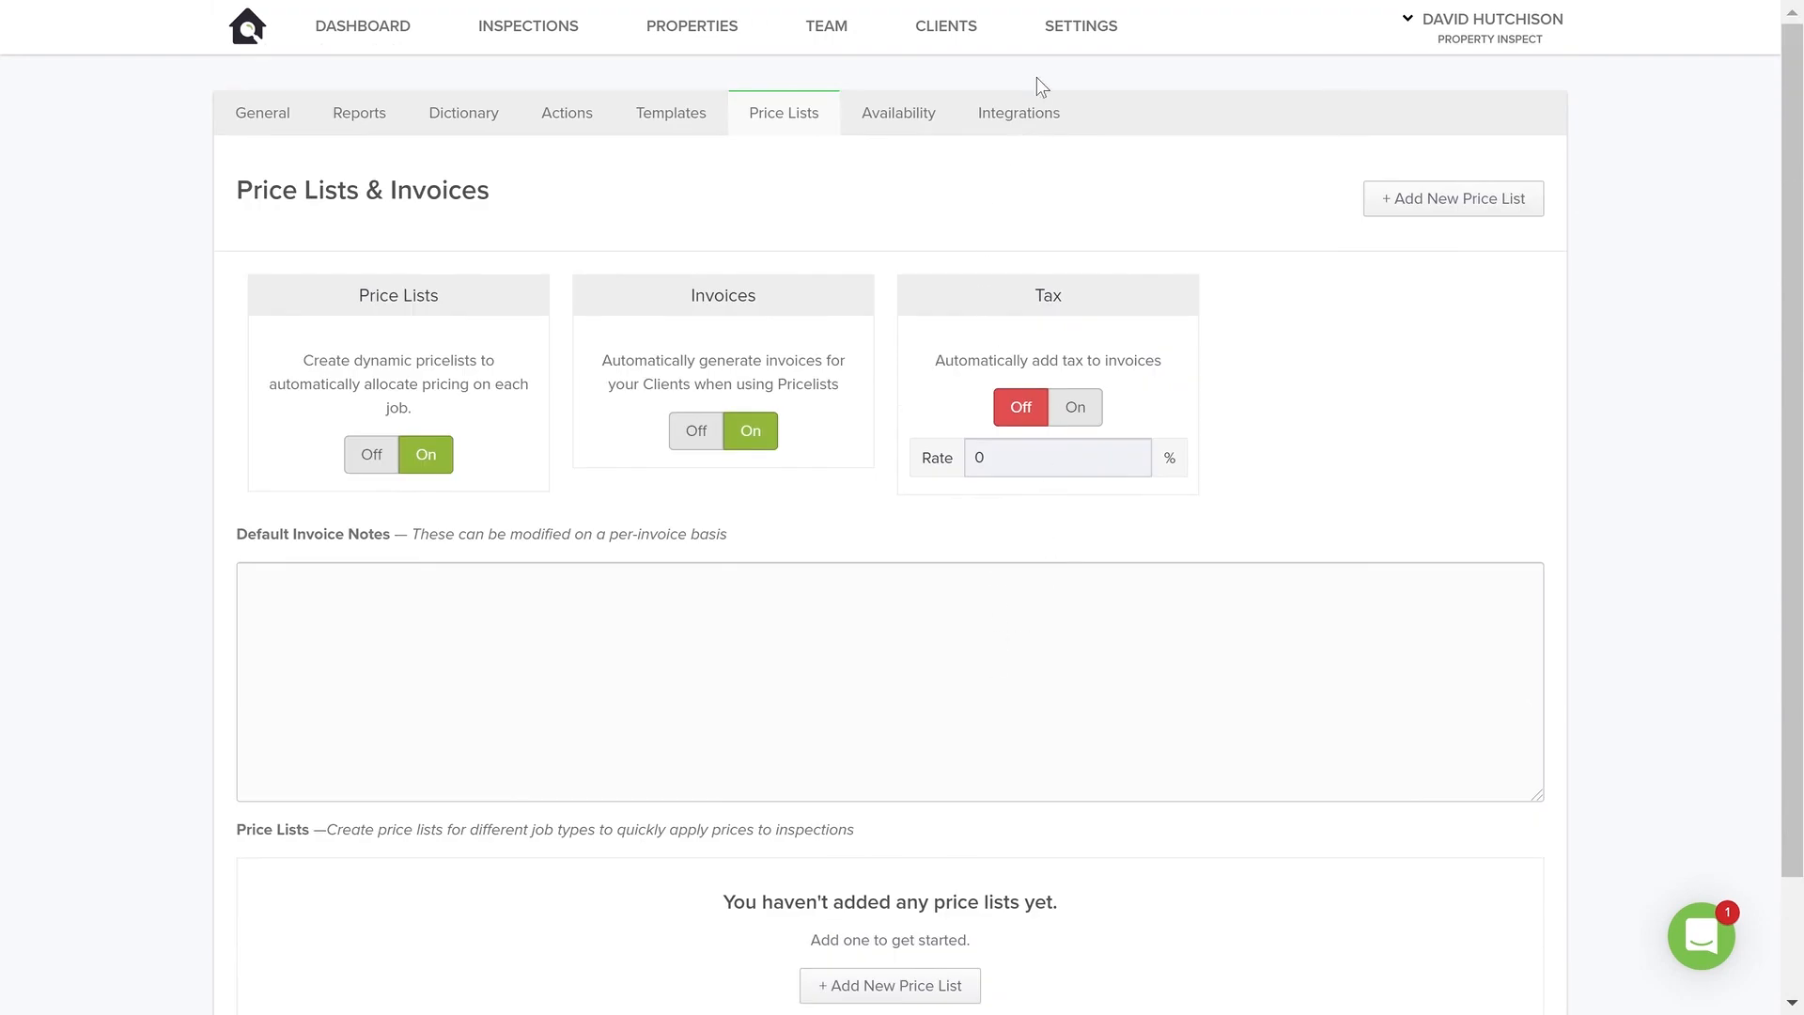
pyautogui.click(958, 39)
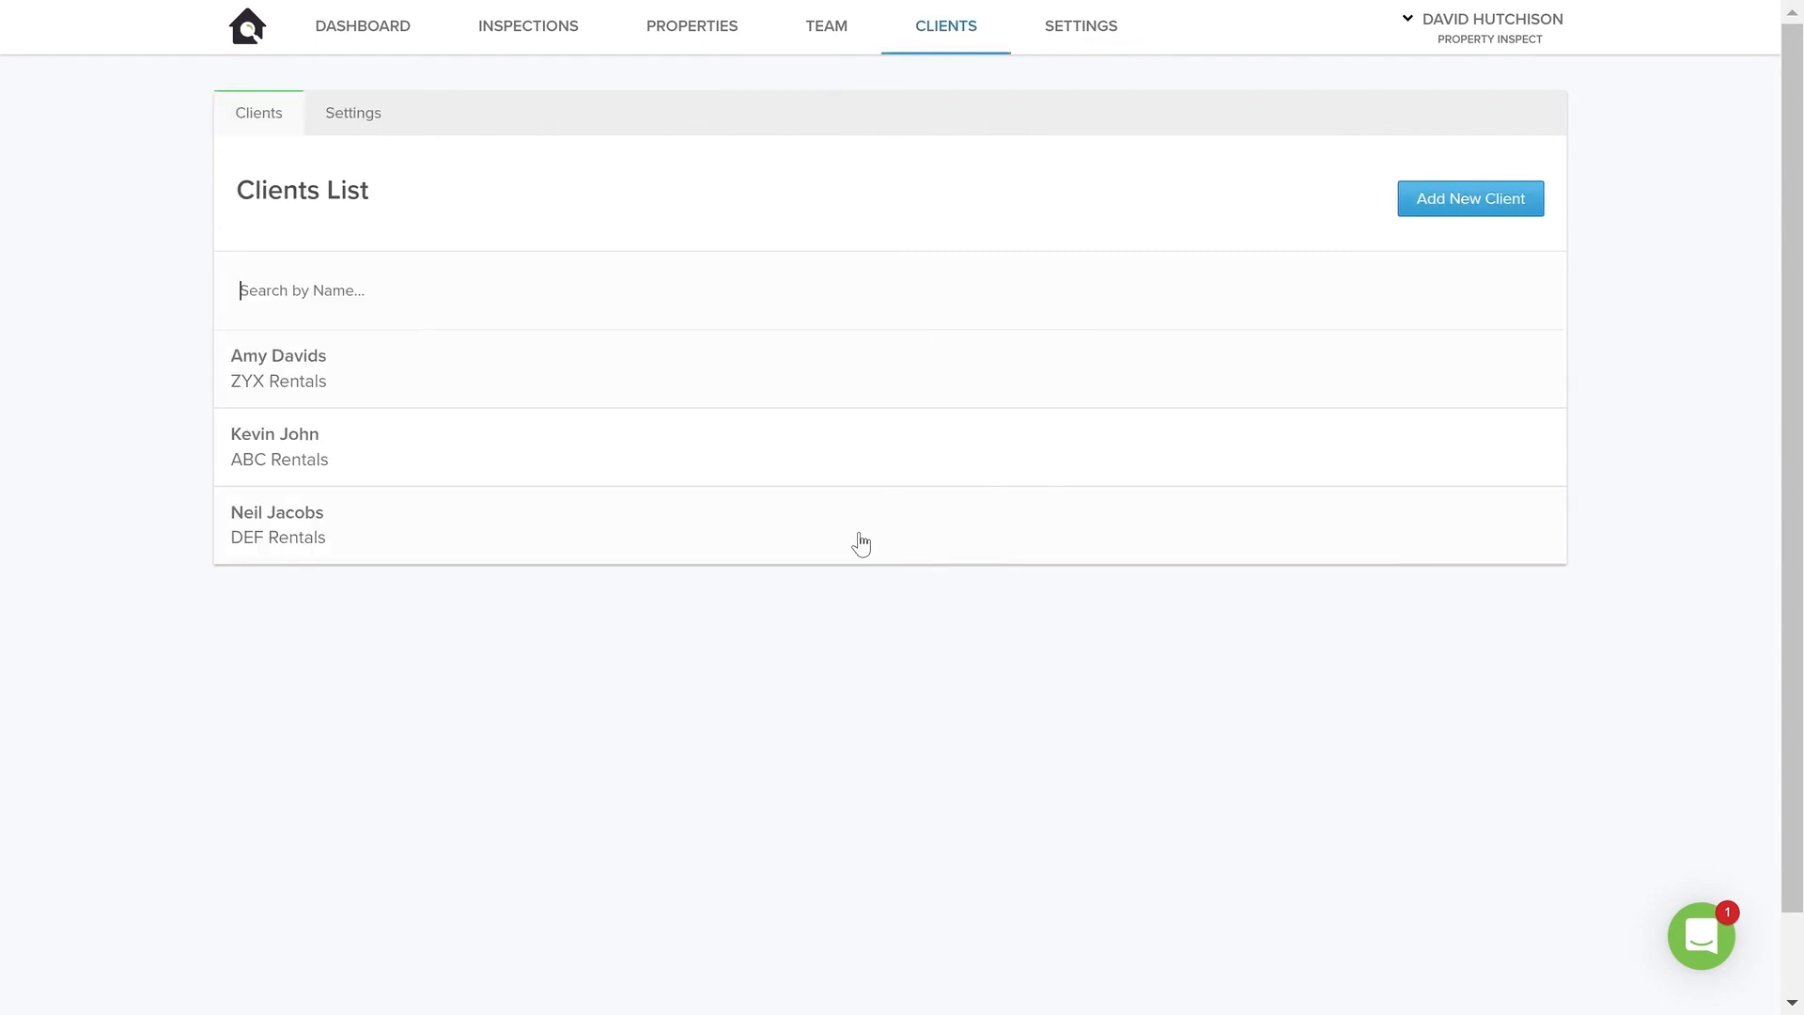